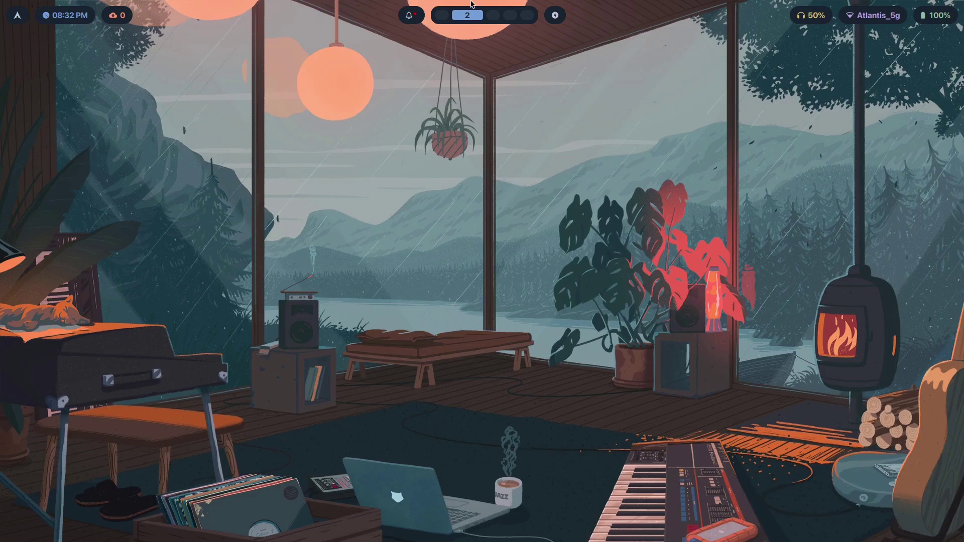
Step: On the Miro board, draw a large freehand circle with the pen and a plus sign beside it
key(super+1)
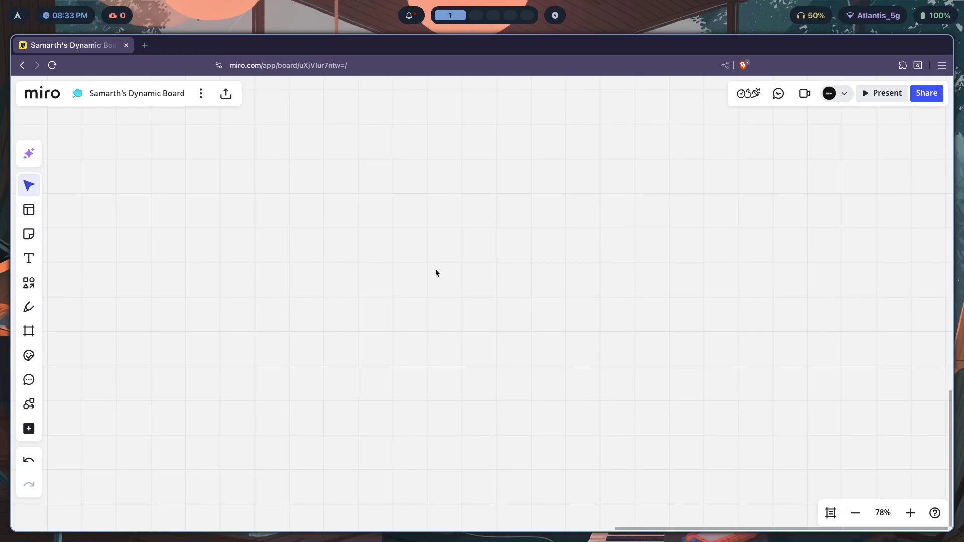
key(p)
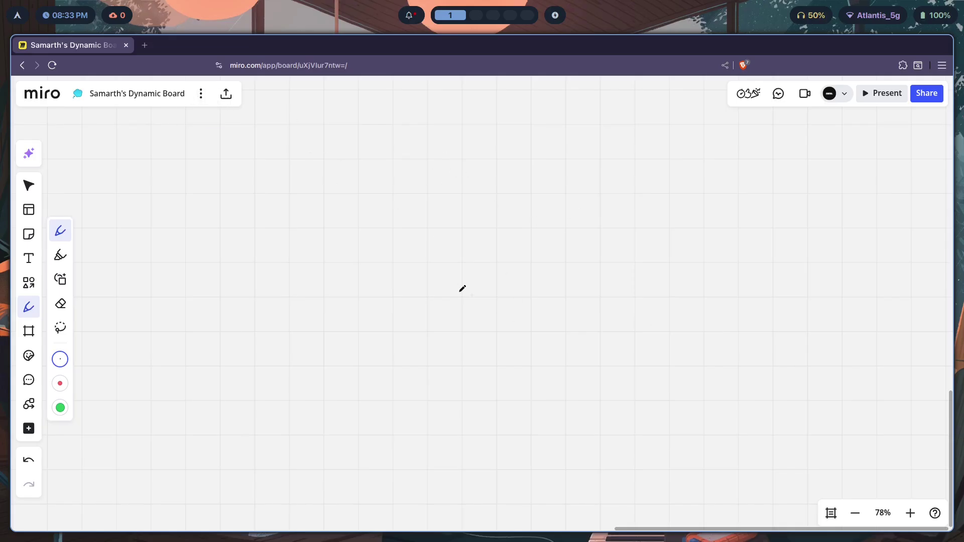
mouse_move(351, 173)
mouse_down()
mouse_move(312, 172)
mouse_move(273, 217)
mouse_move(307, 294)
mouse_move(410, 297)
mouse_move(409, 187)
mouse_move(351, 166)
mouse_up()
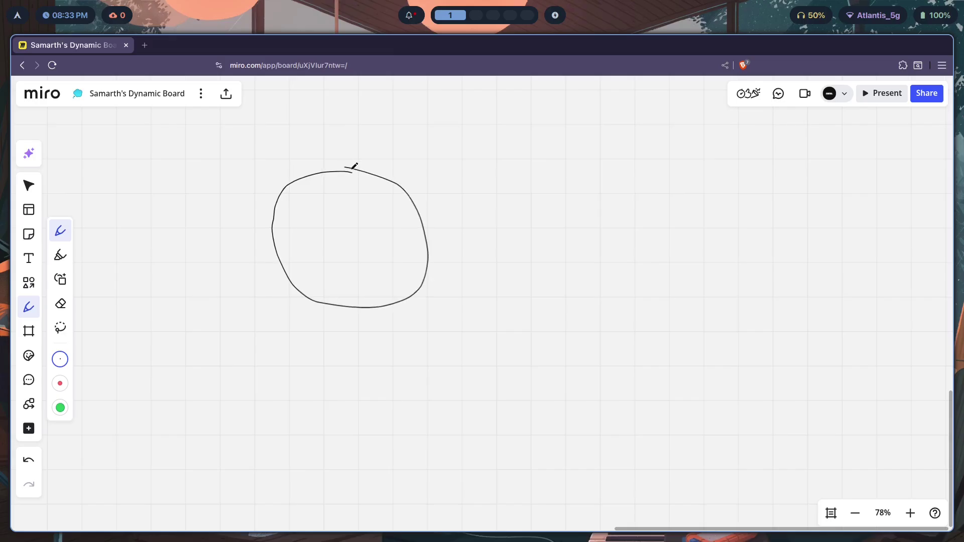
scroll(499, 248, right, 3)
click(855, 513)
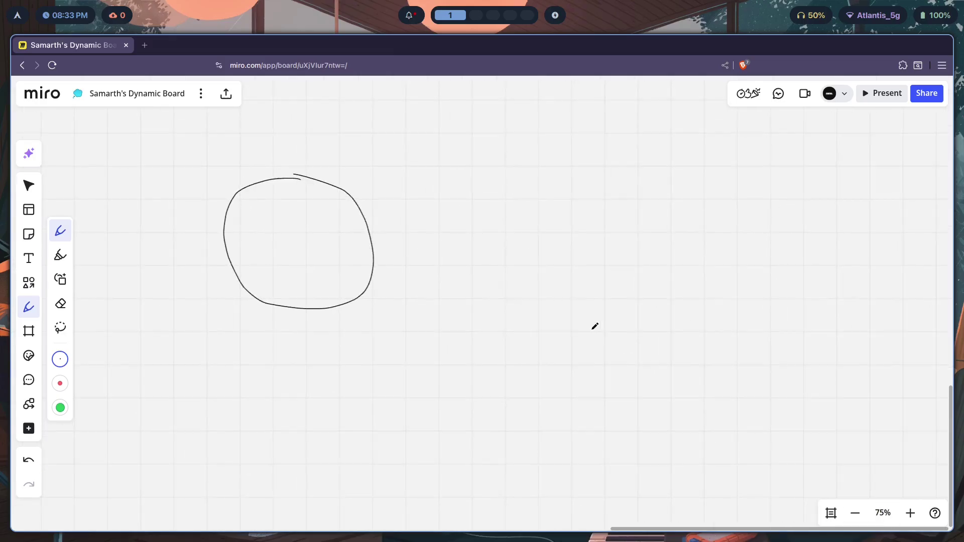
scroll(467, 294, right, 2)
scroll(467, 294, up, 1)
mouse_move(344, 268)
mouse_down()
mouse_move(392, 262)
mouse_move(375, 293)
mouse_up()
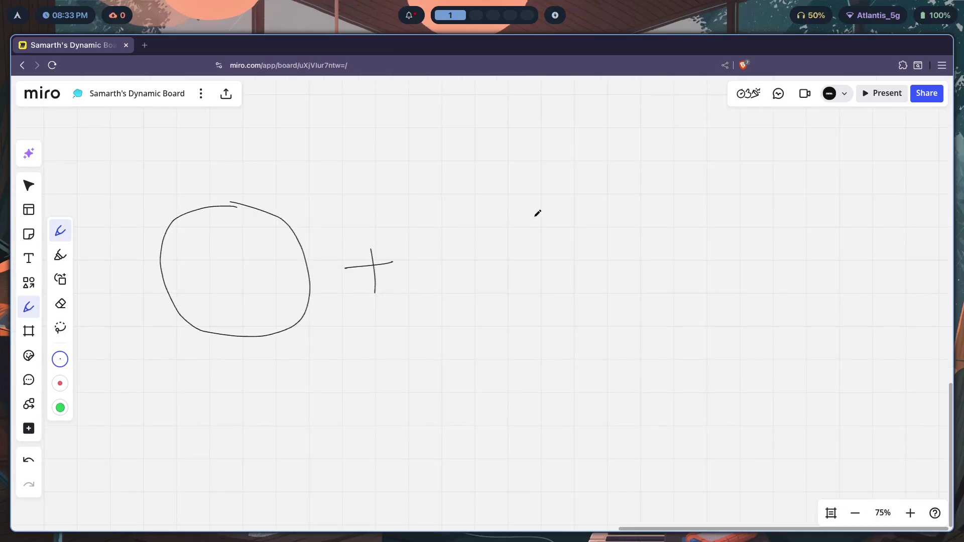
Step: Draw a smaller circle after the plus sign, followed by a right-pointing arrow and a third circle
mouse_move(532, 214)
mouse_down()
mouse_move(466, 223)
mouse_move(539, 301)
mouse_move(540, 216)
mouse_move(521, 217)
mouse_up()
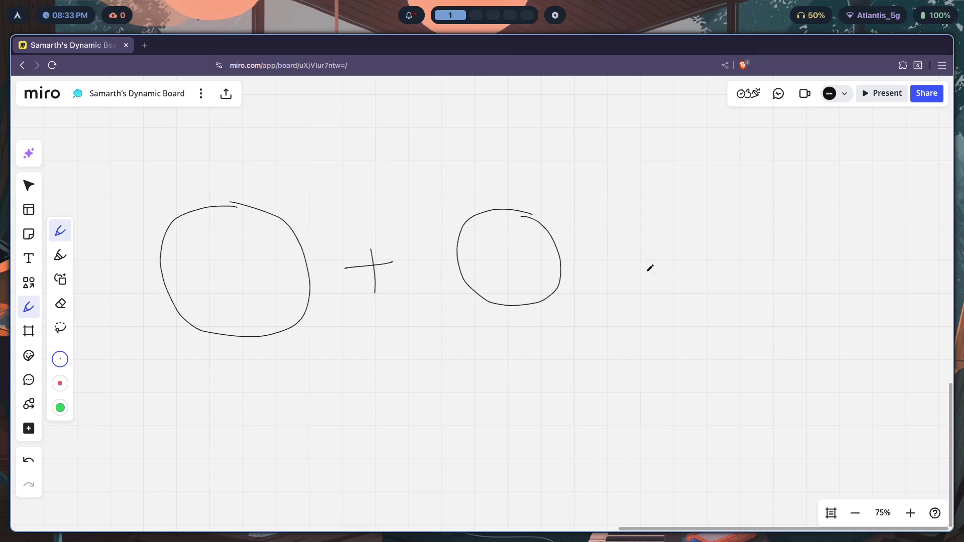
mouse_move(616, 274)
mouse_down()
mouse_move(675, 268)
mouse_move(665, 275)
mouse_up()
scroll(770, 248, right, 2)
mouse_move(704, 220)
mouse_down()
mouse_move(768, 319)
mouse_move(725, 203)
mouse_move(716, 225)
mouse_up()
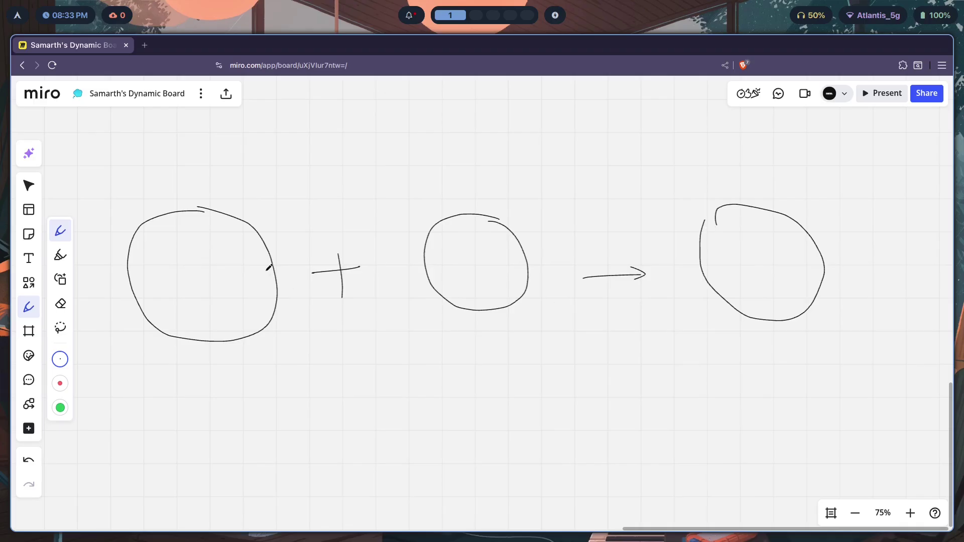
Step: Draw an upright cross inside the first circle, a diagonal cross inside the second, and both crosses inside the third
drag(135, 290, 263, 278)
drag(202, 219, 223, 331)
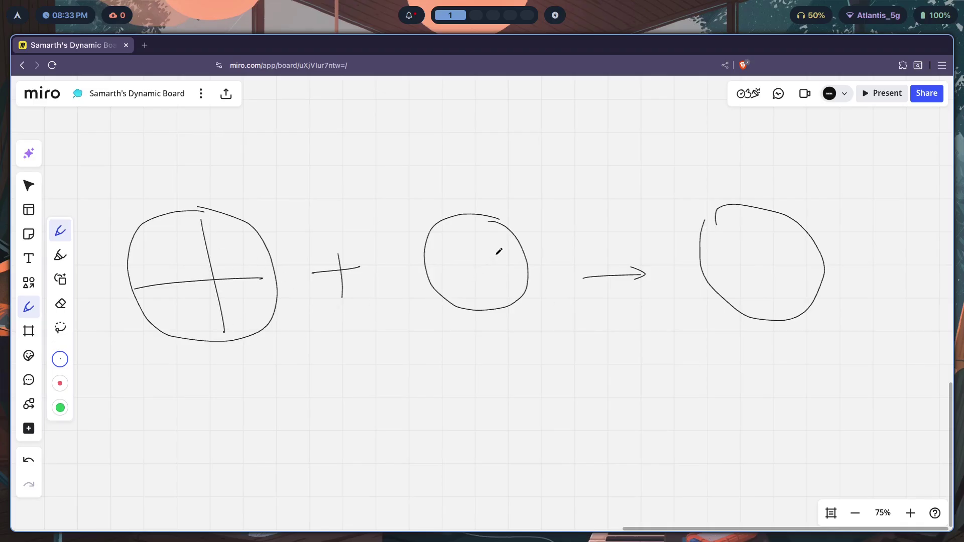
drag(509, 240, 415, 285)
mouse_move(425, 231)
mouse_down()
mouse_move(516, 267)
mouse_move(522, 280)
mouse_up()
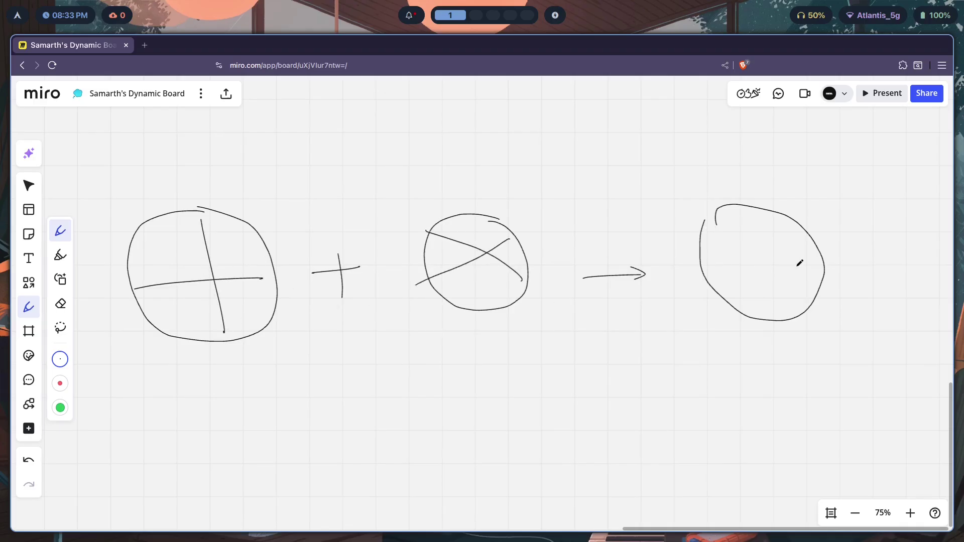
drag(761, 215, 783, 310)
drag(697, 269, 821, 258)
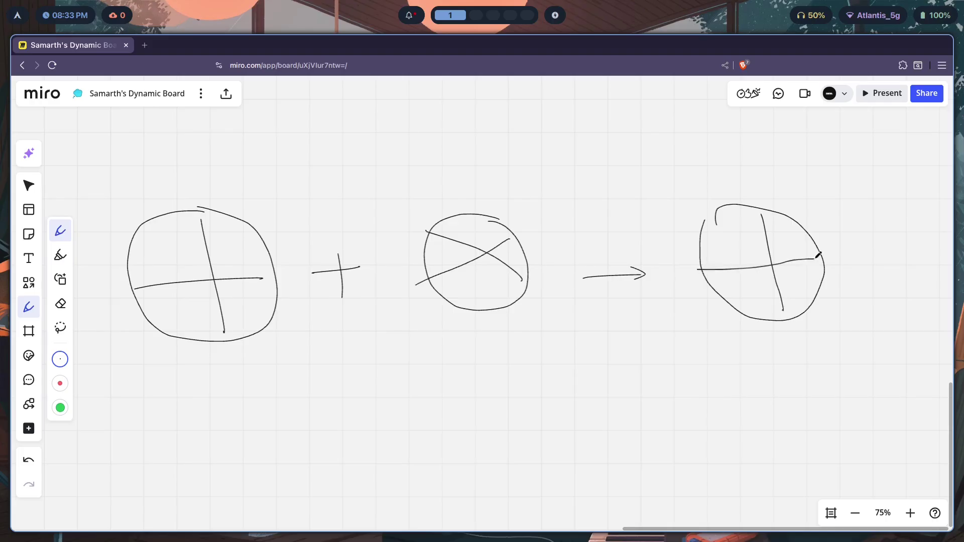
drag(792, 226, 719, 298)
drag(699, 225, 812, 286)
click(855, 513)
drag(628, 351, 656, 351)
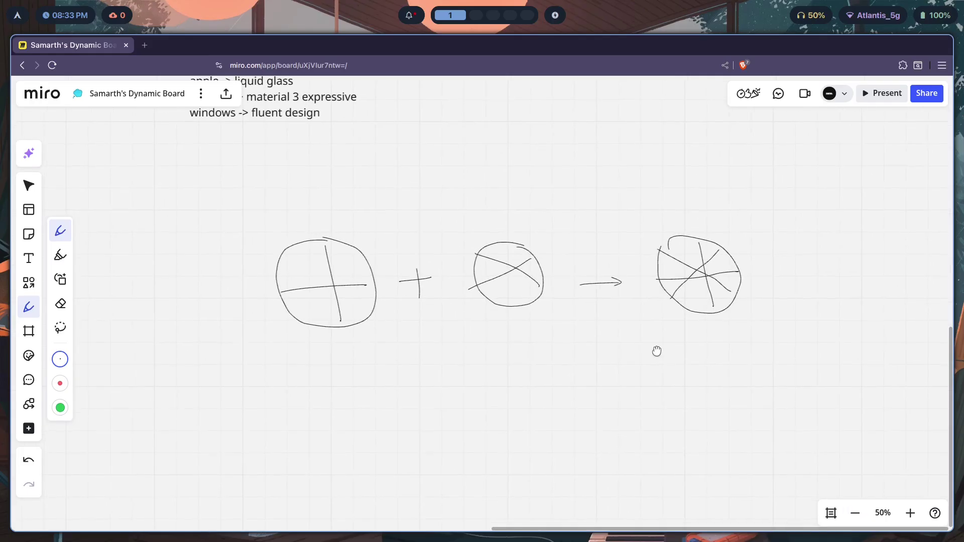
click(910, 513)
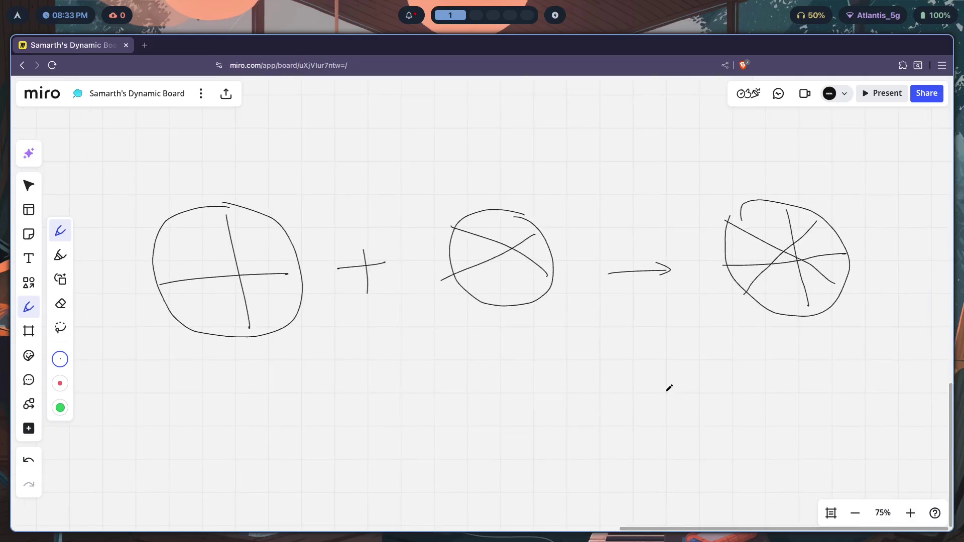
drag(669, 388, 650, 323)
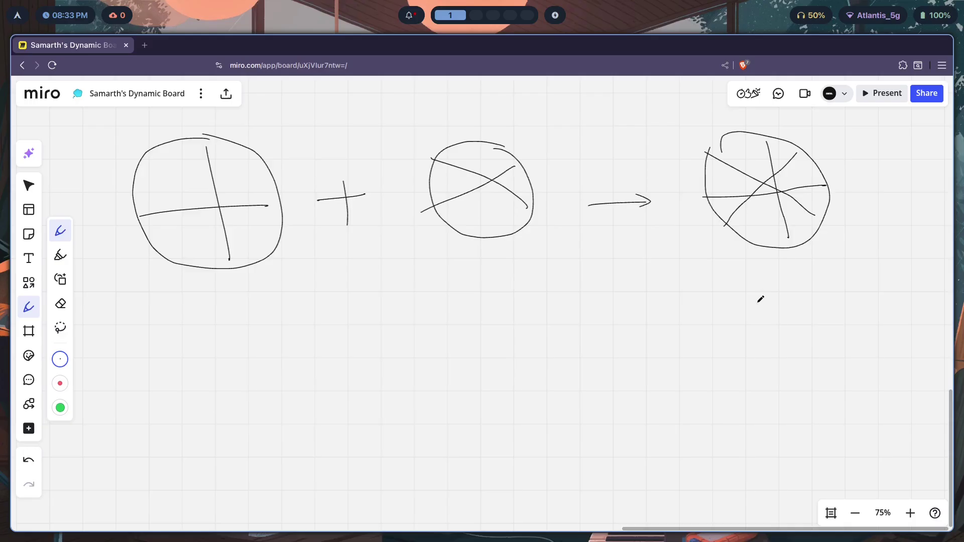
drag(570, 271, 606, 226)
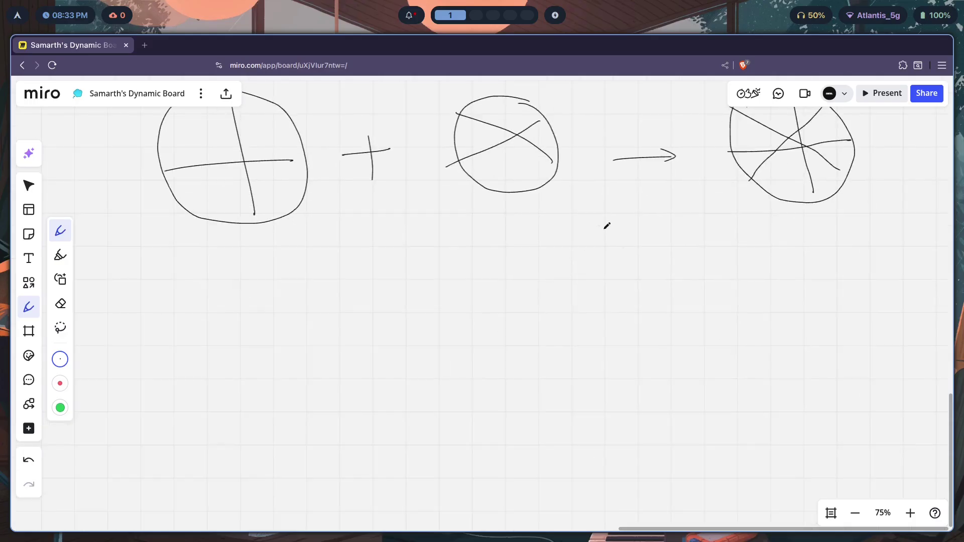
drag(759, 221, 749, 254)
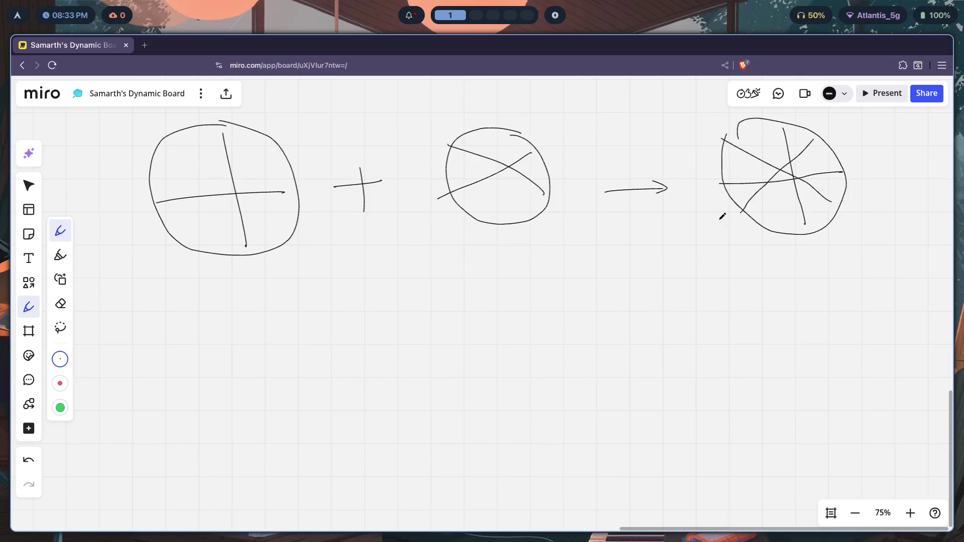
scroll(752, 212, up, 1)
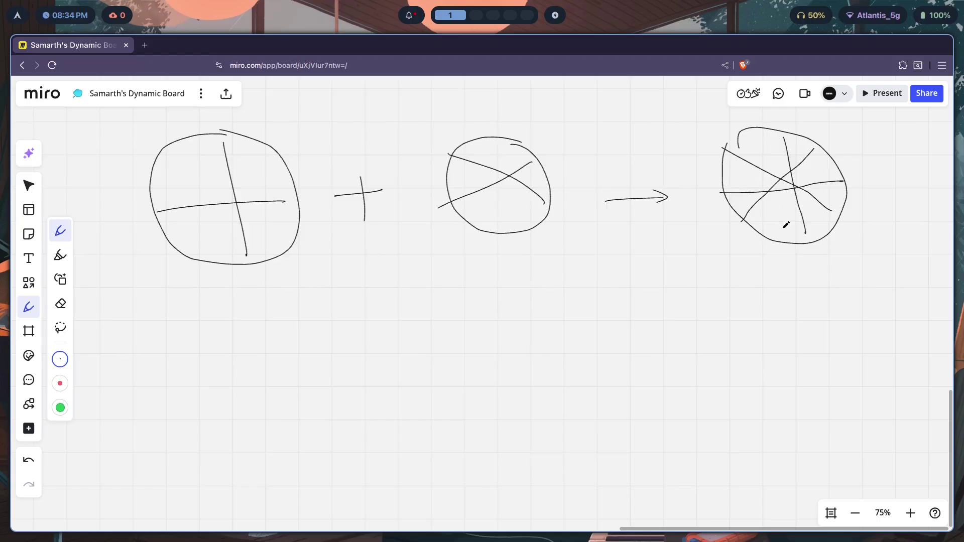
Step: Draw a yin-yang symbol below the circle equation, with an S-curve, two filled dots and its right half hatched
scroll(613, 266, down, 4)
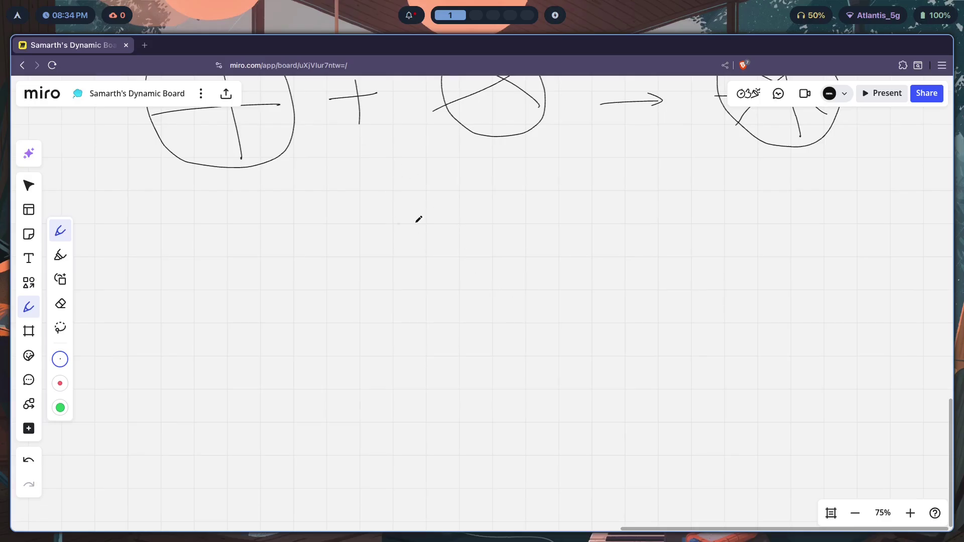
mouse_move(449, 191)
mouse_down()
mouse_move(396, 215)
mouse_move(409, 275)
mouse_move(490, 266)
mouse_move(477, 204)
mouse_move(441, 192)
mouse_up()
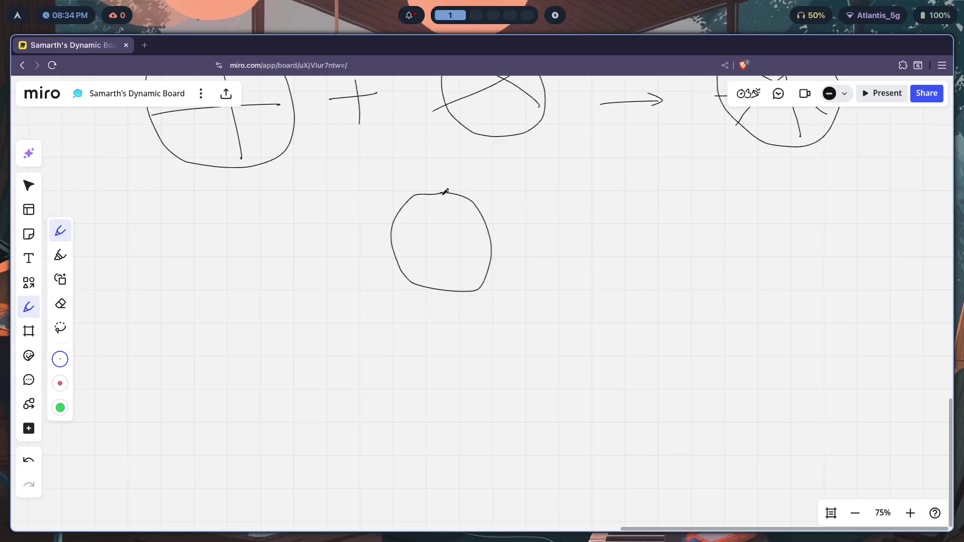
mouse_move(441, 192)
mouse_down()
mouse_move(427, 290)
mouse_move(438, 294)
mouse_up()
drag(420, 217, 416, 221)
drag(464, 258, 457, 262)
drag(450, 197, 430, 258)
mouse_move(494, 244)
mouse_down()
mouse_move(425, 271)
mouse_move(433, 279)
mouse_up()
mouse_move(492, 261)
mouse_down()
mouse_move(448, 283)
mouse_move(464, 285)
mouse_up()
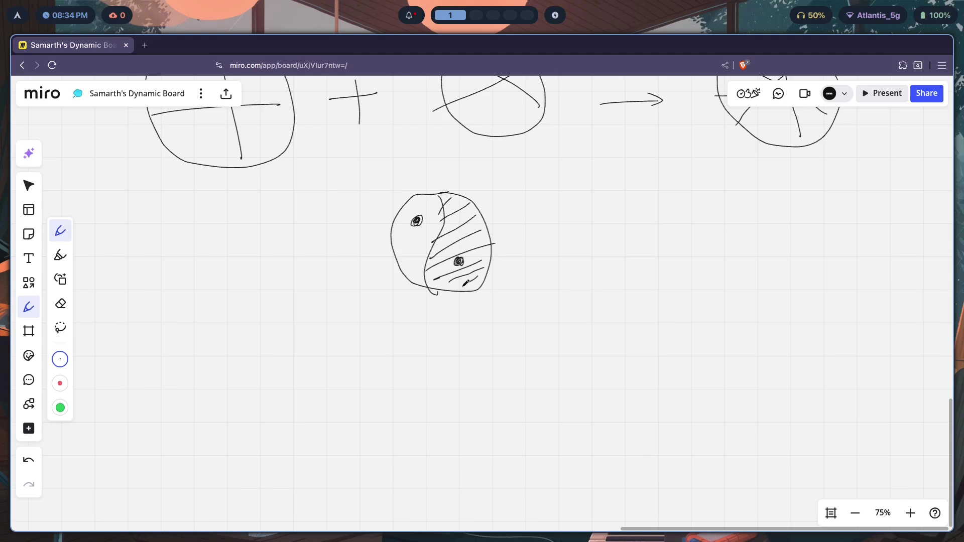
Step: Draw an arrow from the unshaded half of the yin-yang symbol and handwrite the label "Niri" at its tip
drag(576, 282, 641, 317)
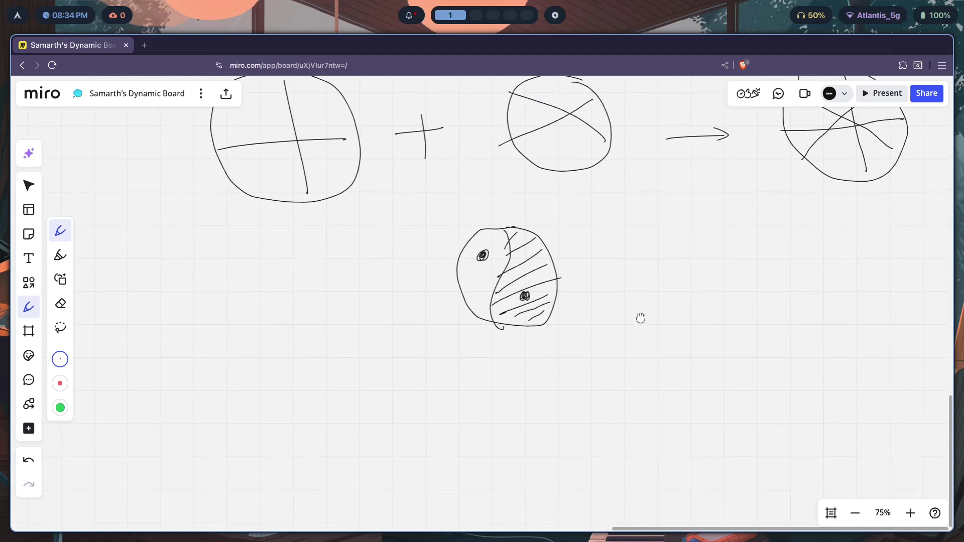
click(910, 512)
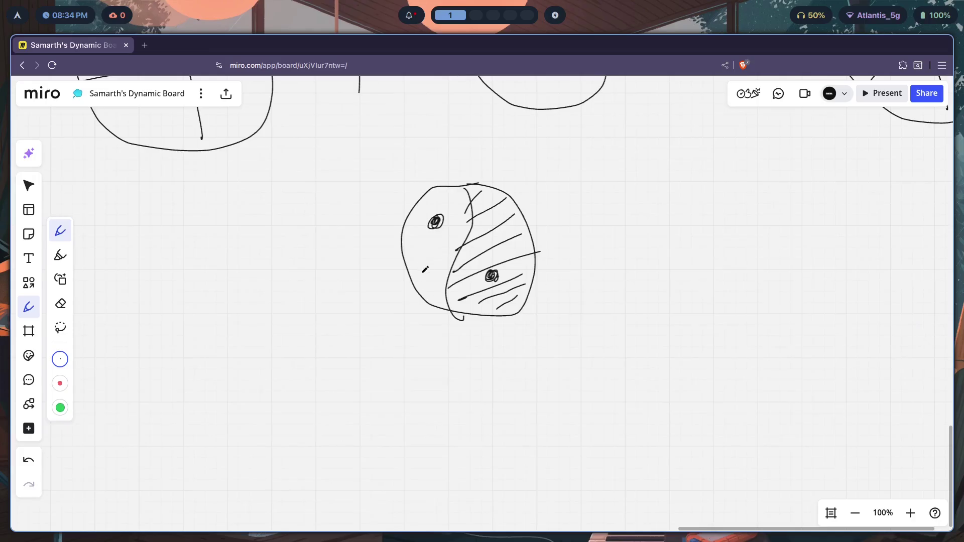
mouse_move(425, 270)
mouse_down()
mouse_move(379, 325)
mouse_move(400, 329)
mouse_up()
mouse_move(342, 357)
mouse_down()
mouse_move(364, 331)
mouse_move(373, 357)
mouse_move(392, 339)
mouse_move(401, 362)
mouse_up()
click(372, 336)
click(397, 333)
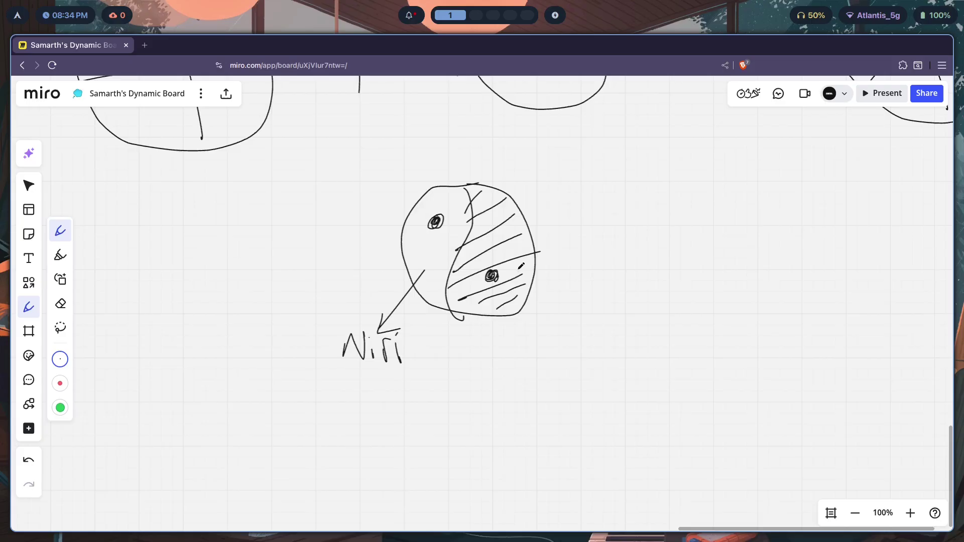
Step: Draw an arrow from the hatched half of the yin-yang symbol and handwrite the label "Hyprland" at its tip
mouse_move(518, 270)
mouse_down()
mouse_move(619, 282)
mouse_move(606, 292)
mouse_up()
drag(648, 266, 644, 298)
mouse_move(655, 273)
mouse_down()
mouse_move(673, 344)
mouse_move(673, 266)
mouse_move(680, 289)
mouse_up()
mouse_move(683, 283)
mouse_down()
mouse_move(691, 296)
mouse_move(699, 272)
mouse_move(716, 296)
mouse_move(769, 296)
mouse_move(783, 311)
mouse_up()
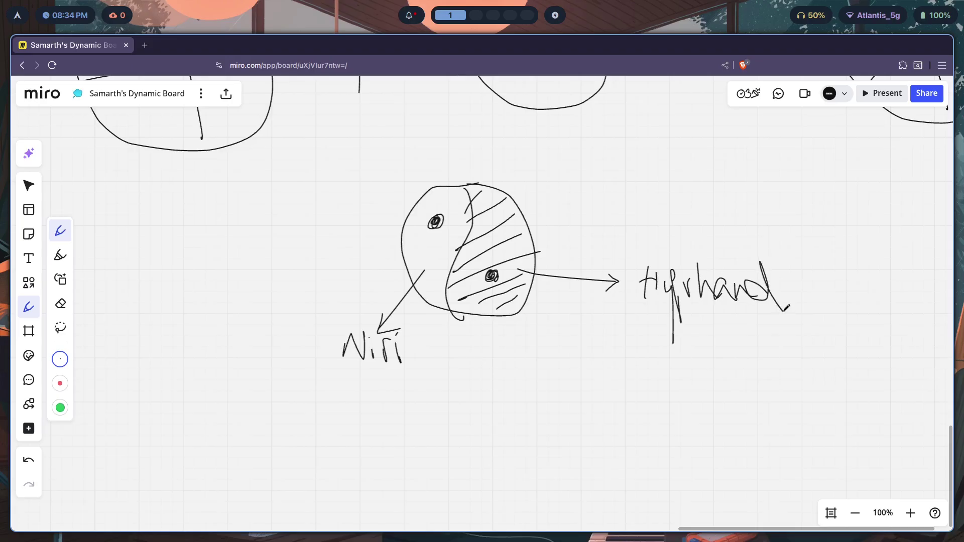
scroll(720, 360, up, 3)
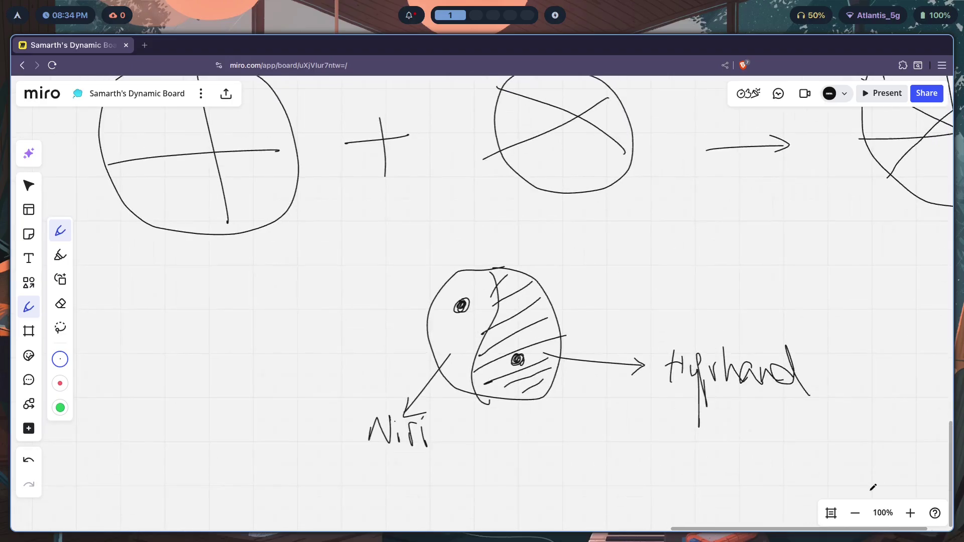
scroll(684, 423, up, 3)
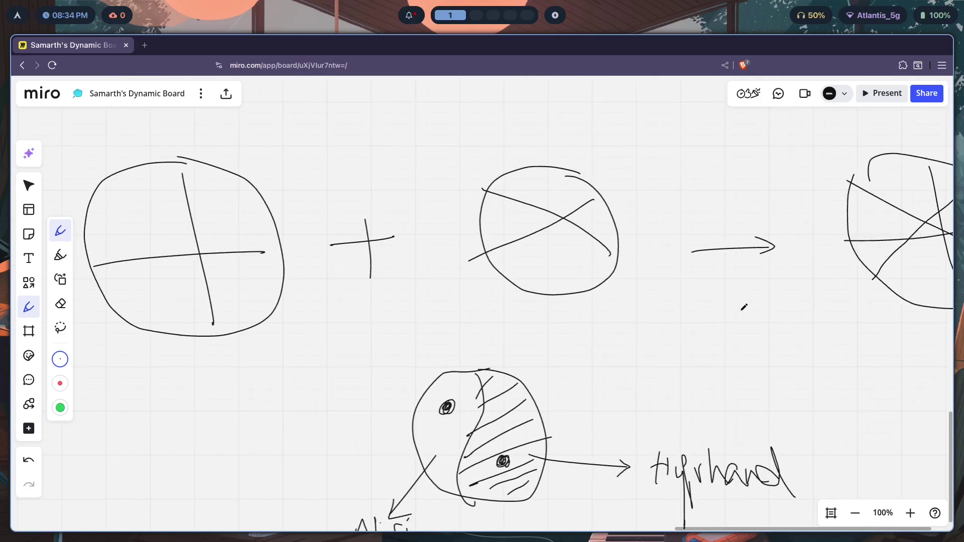
scroll(703, 326, down, 3)
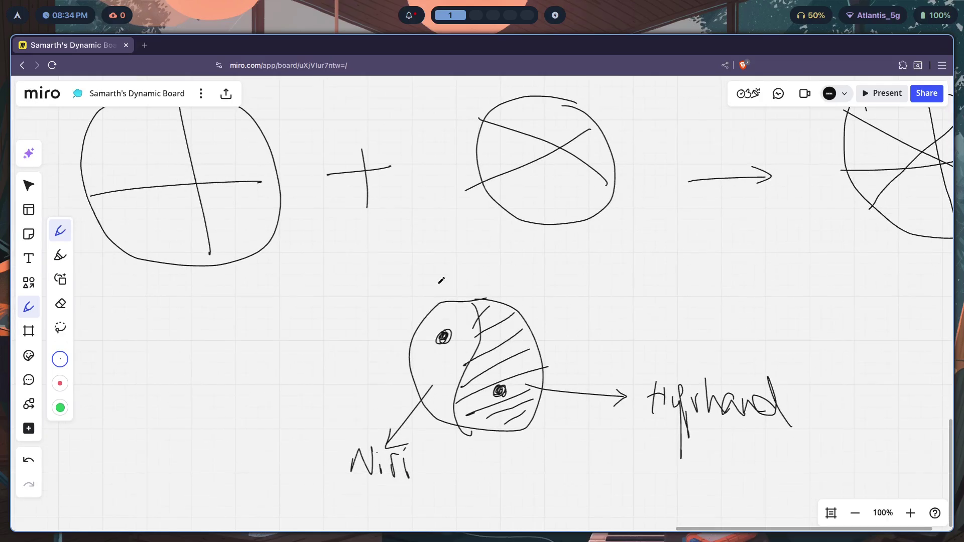
scroll(538, 436, down, 3)
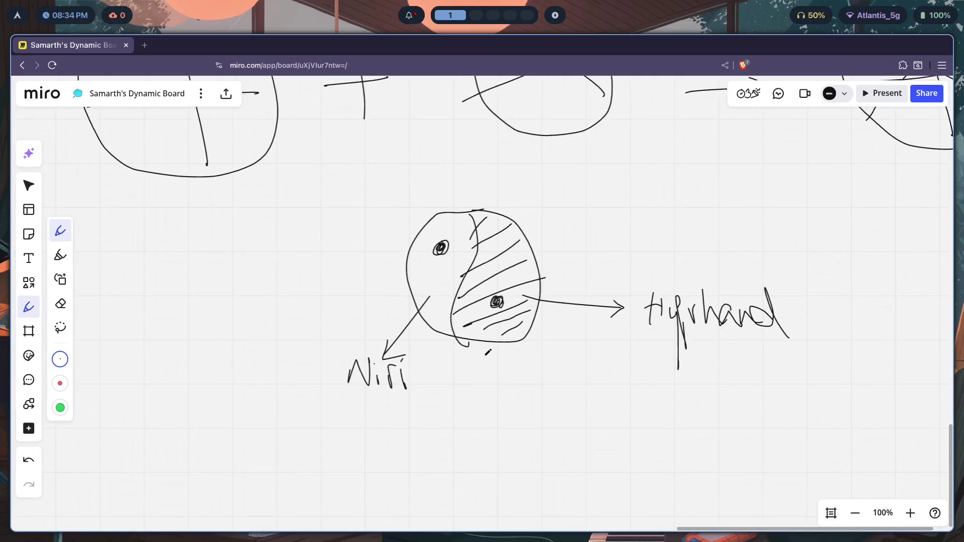
scroll(484, 329, up, 5)
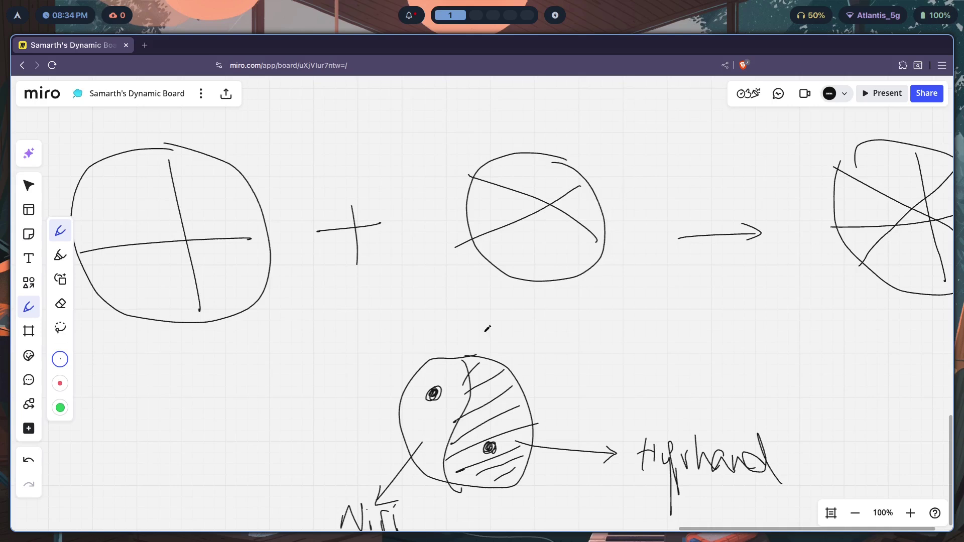
scroll(479, 273, down, 2)
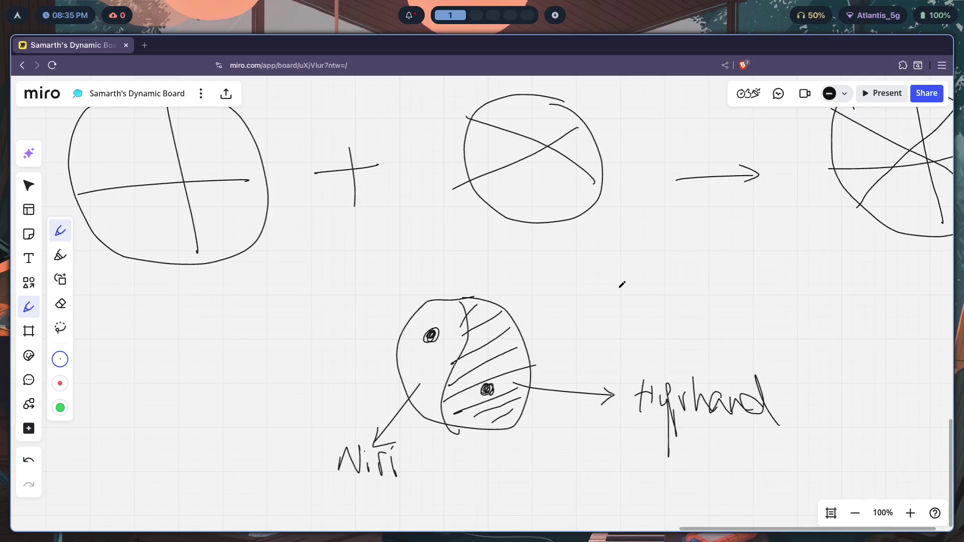
Step: Search the web for "hyprland plugin manager" in a new browser tab
key(ctrl+t)
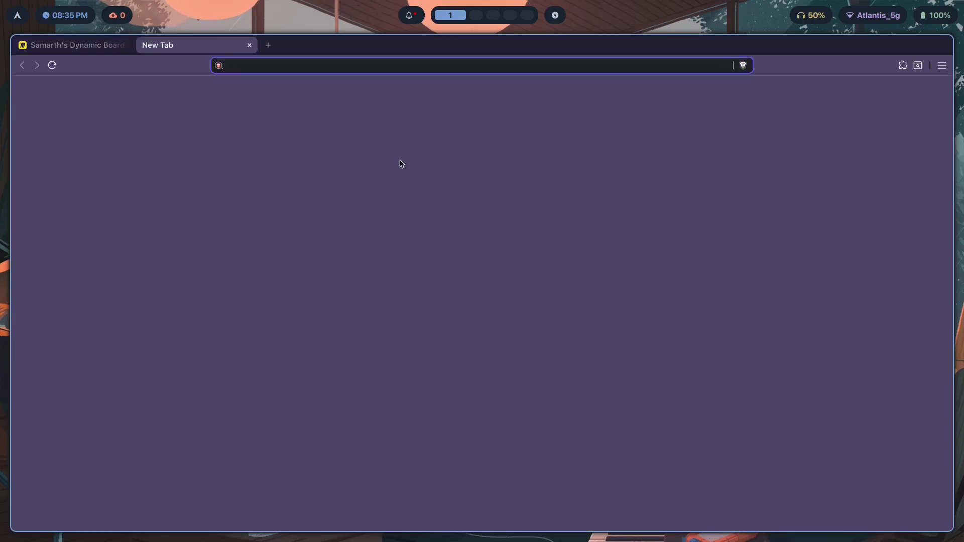
key(super+2)
key(super+1)
text(github.com/)
text(h)
key(ctrl+BackSpace)
key(ctrl+BackSpace)
text(hyprland plugin manager)
key(Return)
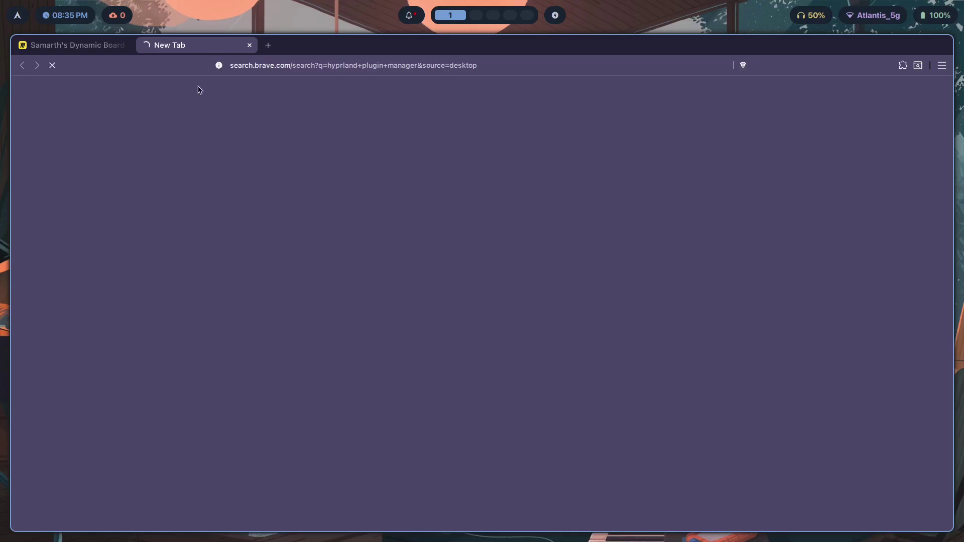
Step: Open the hyprwm/hyprland-plugins GitHub repository from the search results and copy its HTTPS clone URL
scroll(521, 395, down, 1)
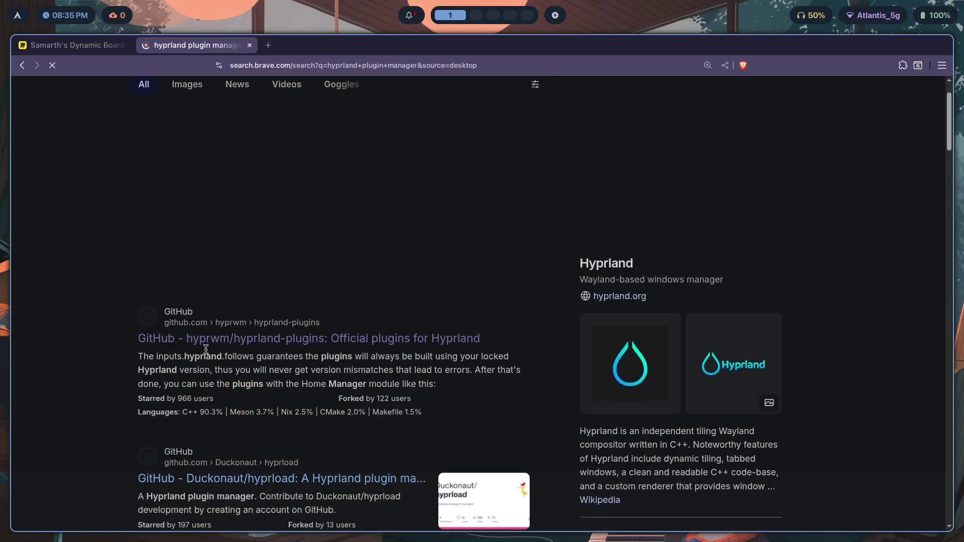
scroll(193, 289, down, 1)
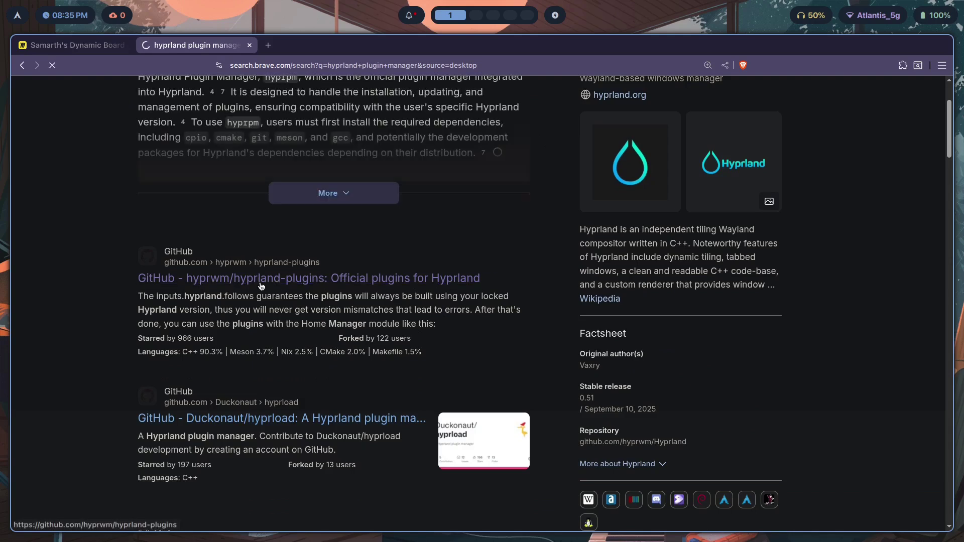
click(330, 284)
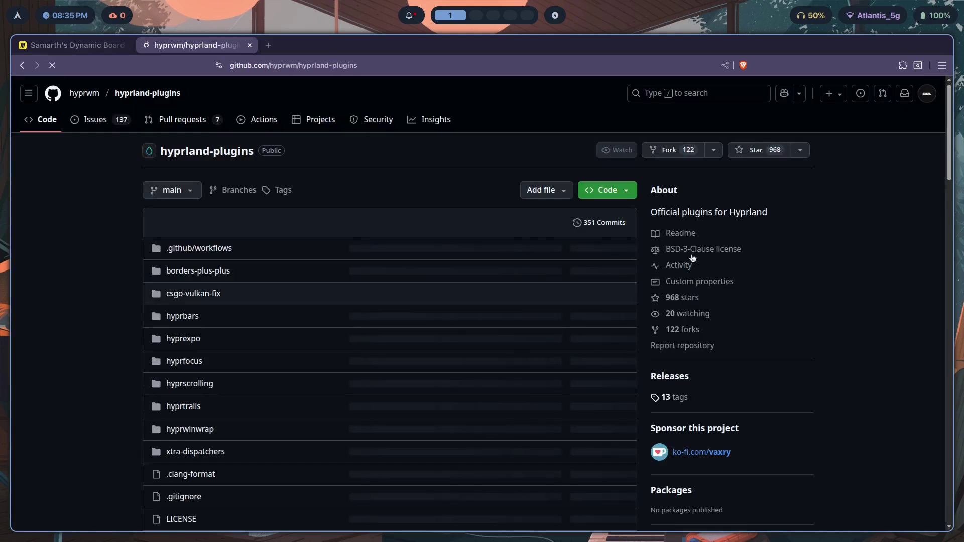
click(622, 191)
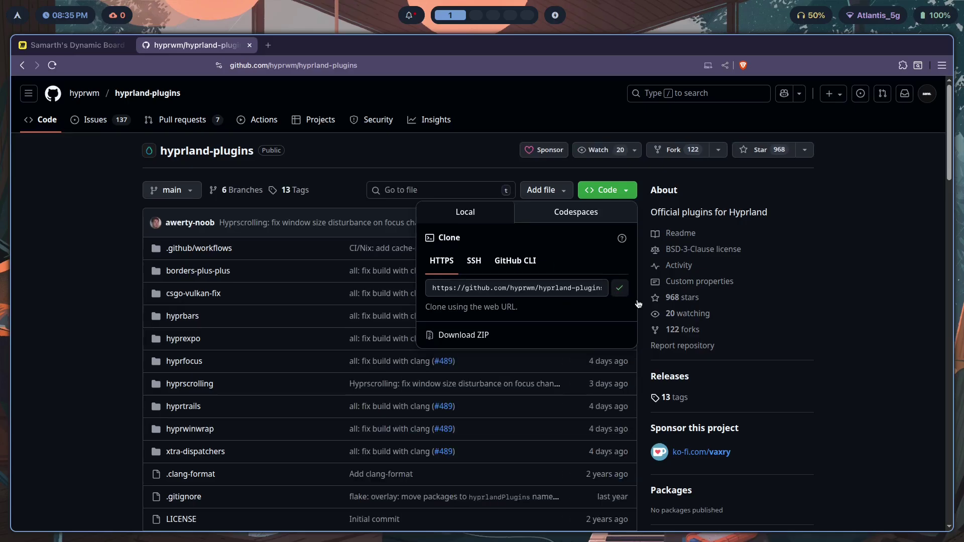
Step: Examine the repository README's plugin list and hyprpm installation commands, then the plugin folders in the file list
scroll(248, 301, down, 5)
scroll(248, 300, down, 13)
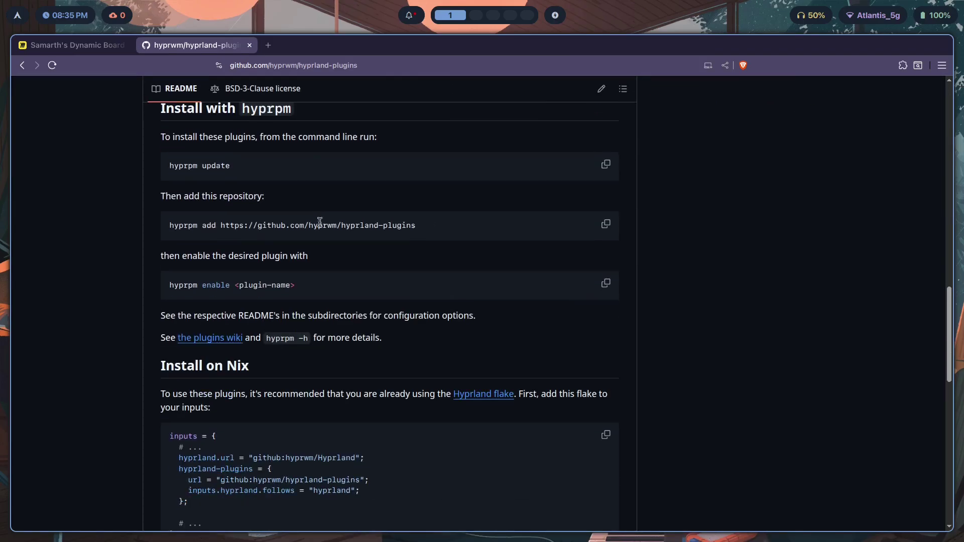
scroll(430, 286, down, 3)
scroll(303, 277, up, 3)
scroll(303, 277, down, 5)
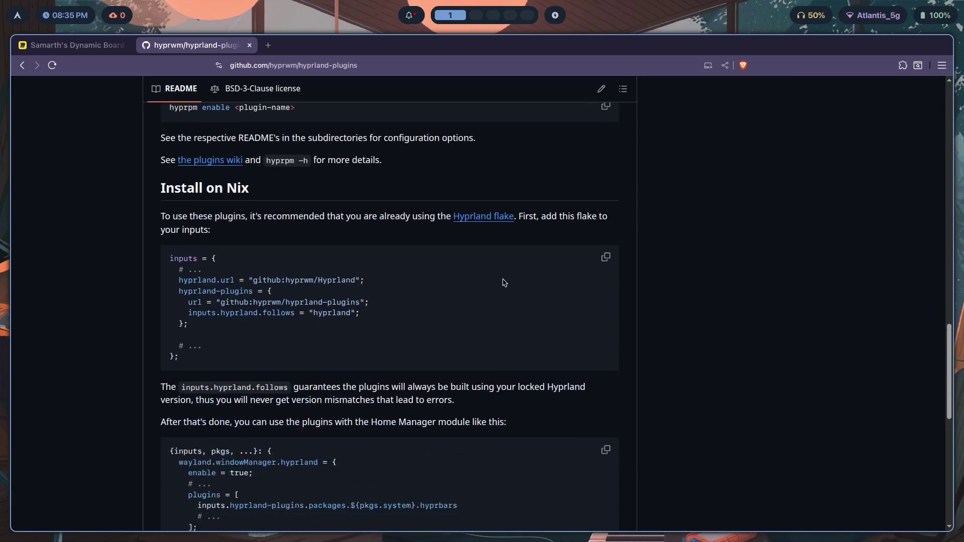
scroll(492, 180, up, 6)
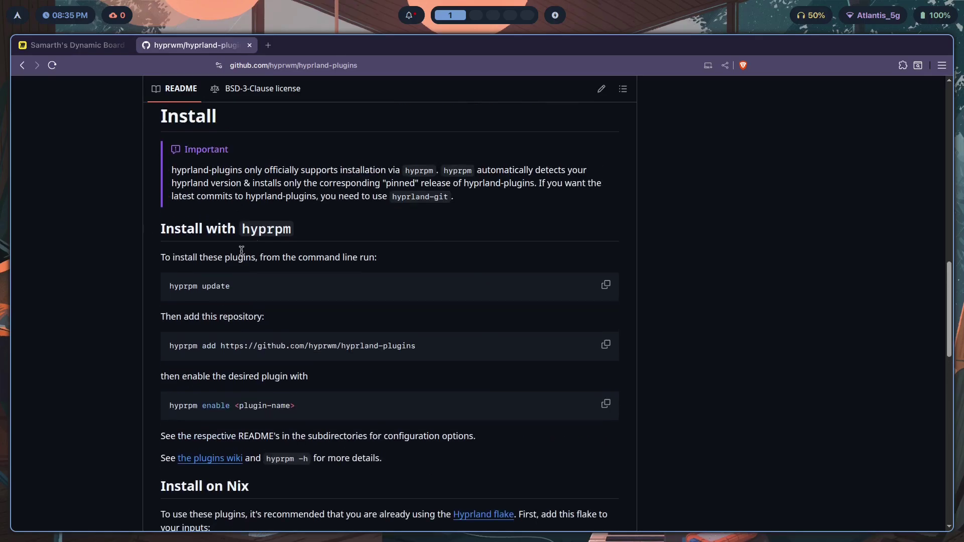
scroll(231, 290, up, 12)
scroll(213, 286, down, 13)
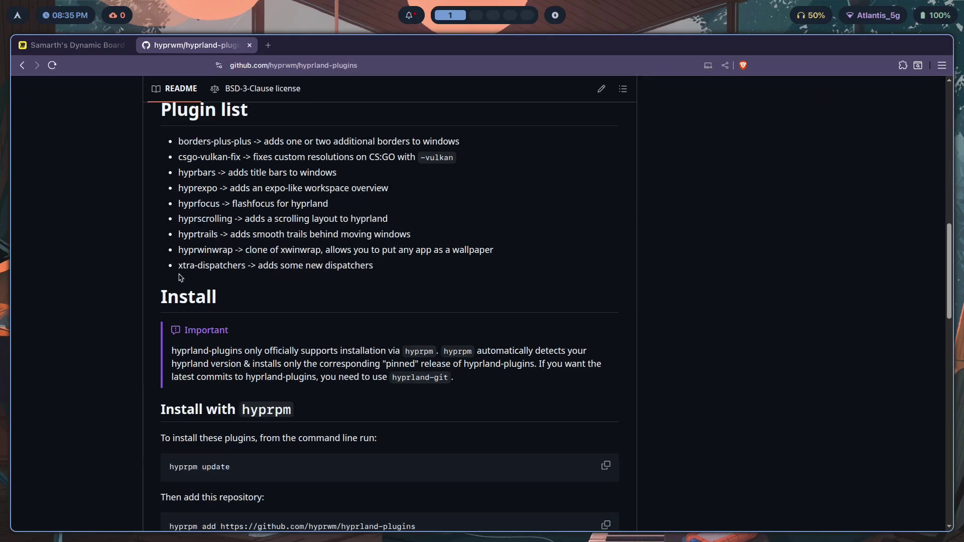
scroll(209, 279, up, 2)
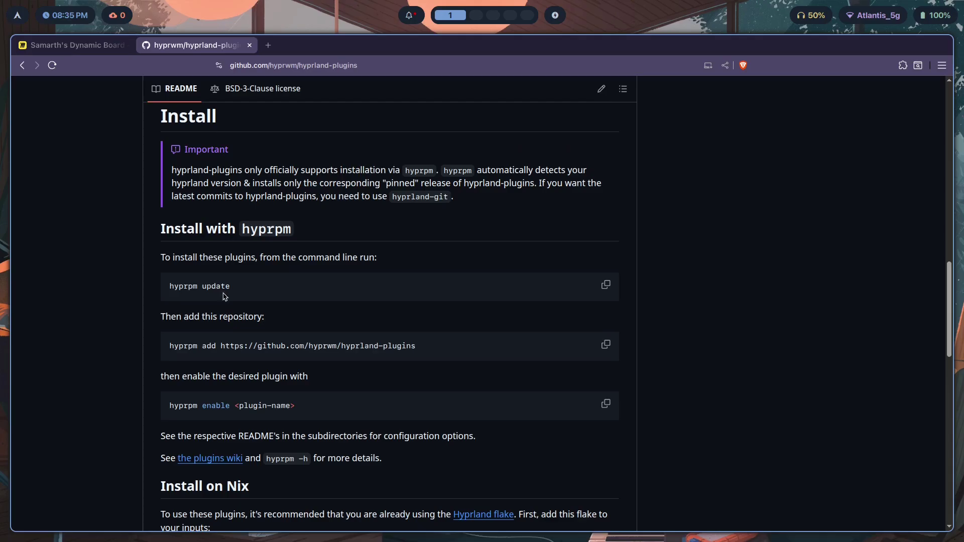
scroll(188, 315, down, 1)
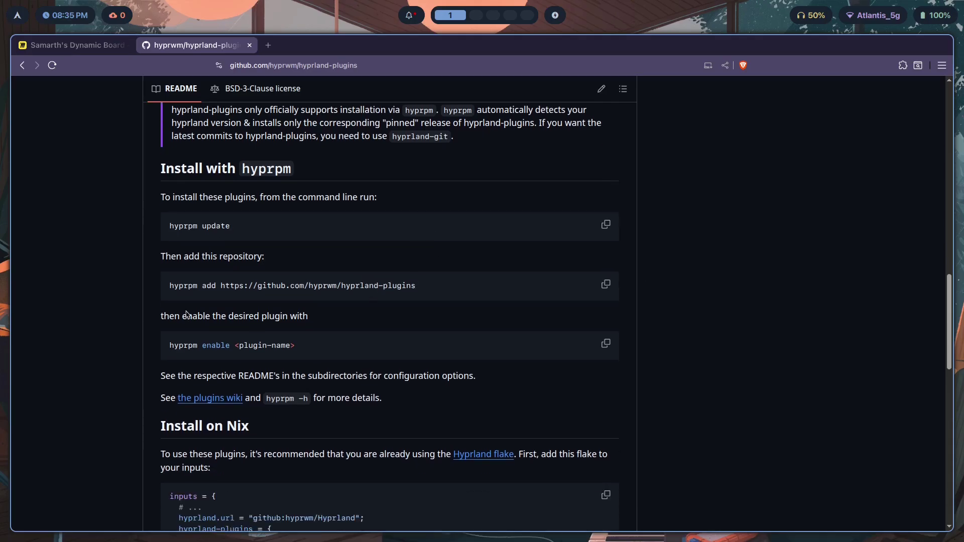
drag(311, 351, 160, 352)
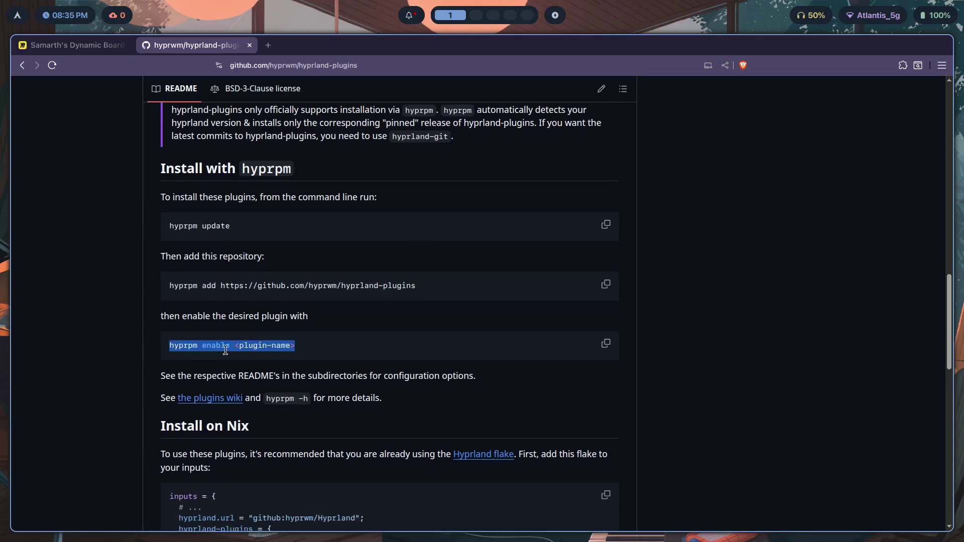
click(223, 348)
scroll(261, 331, up, 12)
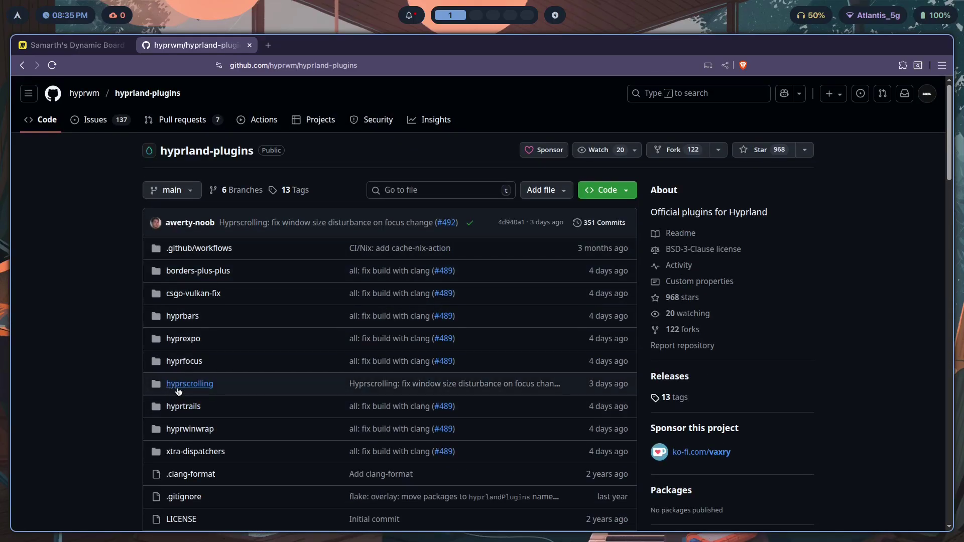
scroll(277, 308, down, 7)
scroll(277, 308, down, 8)
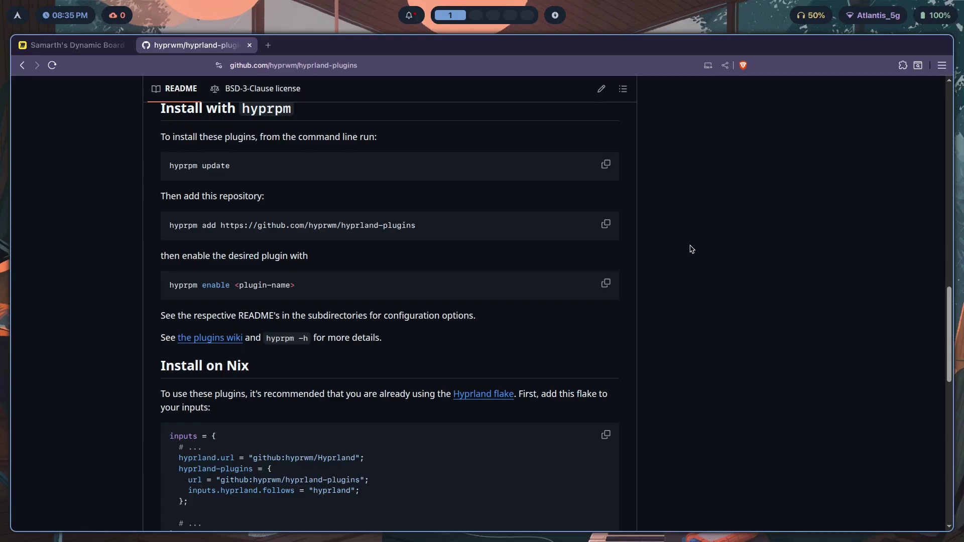
Step: Open a terminal beside the browser and run "hyprpm update", entering the sudo password
key(super+Return)
text(hyprpm upd)
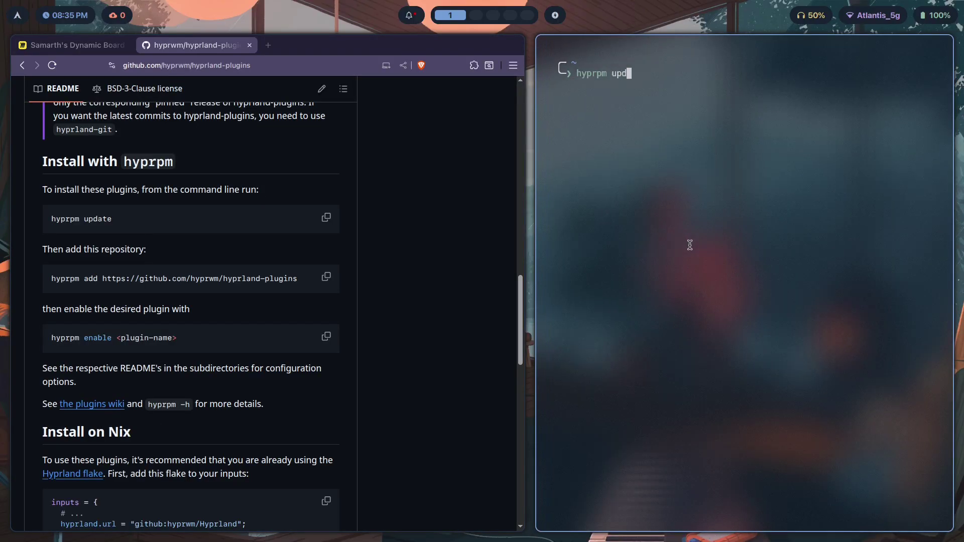
text(ate)
key(Return)
key(Return)
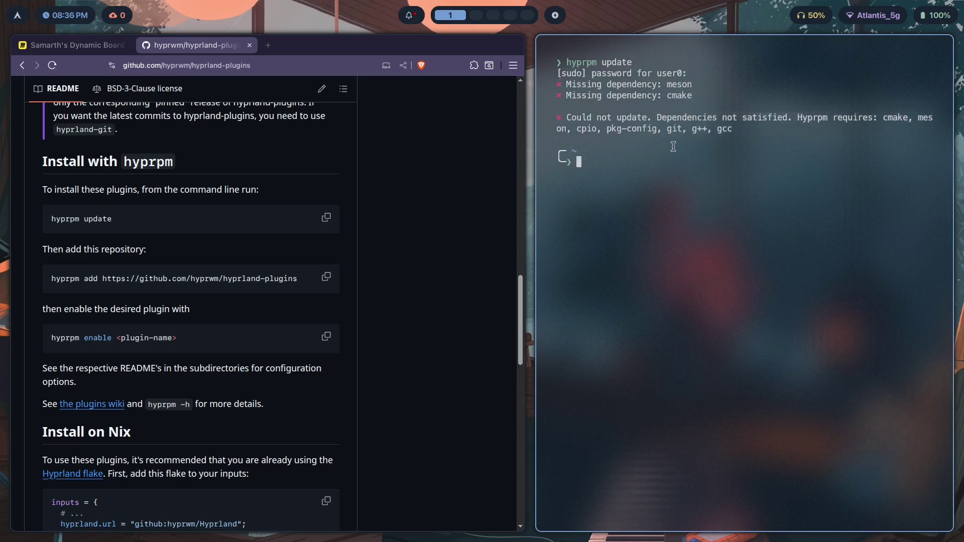
Step: Try to install hyprpm's required packages with "yay -S cmake meson cpio pkg-config git g++ gcc", entering the sudo password, and interrupt at the installation confirmation
drag(738, 132, 566, 60)
click(656, 148)
drag(759, 133, 923, 120)
drag(860, 136, 767, 137)
text(i cm)
key(BackSpace)
key(BackSpace)
key(BackSpace)
key(BackSpace)
text(yay -S cmake meson )
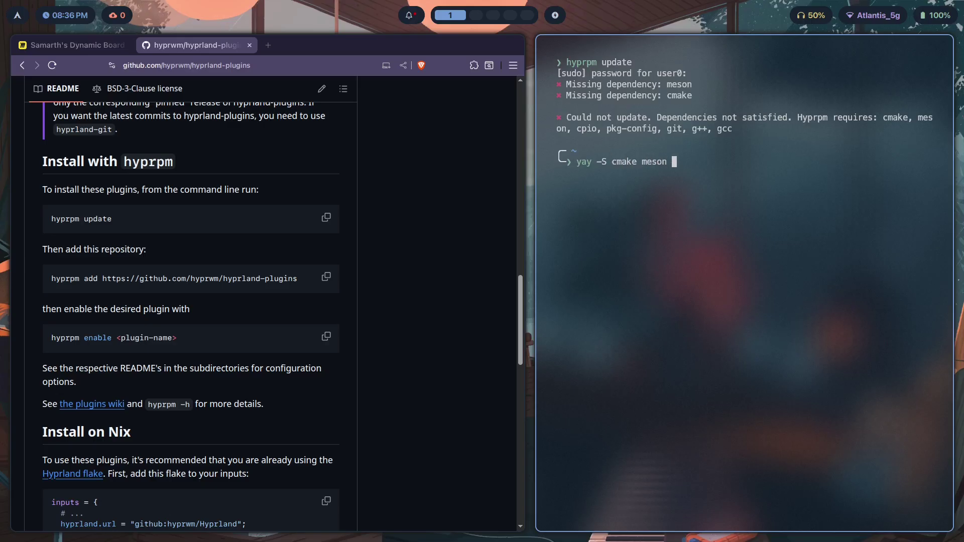
text(cpio pkg-config git g)
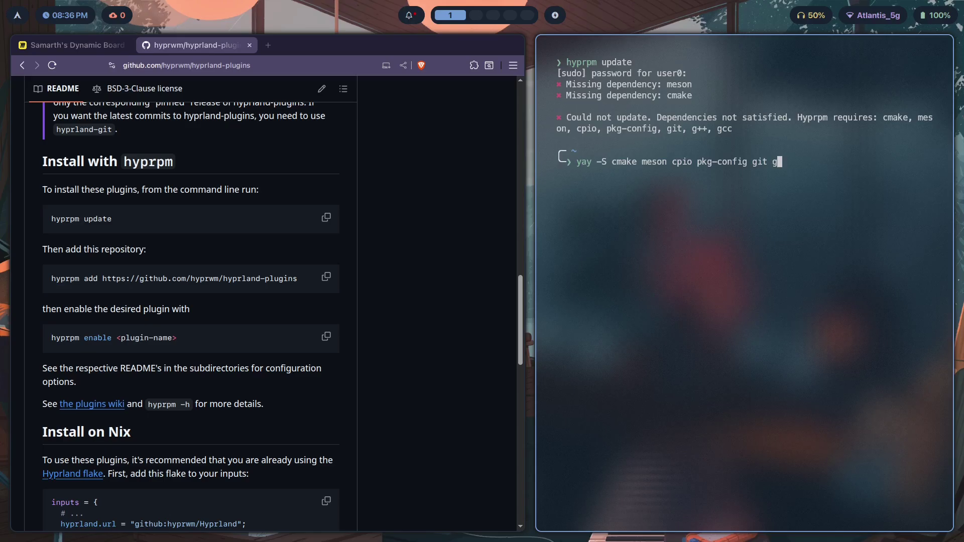
text(++ gcc)
key(Return)
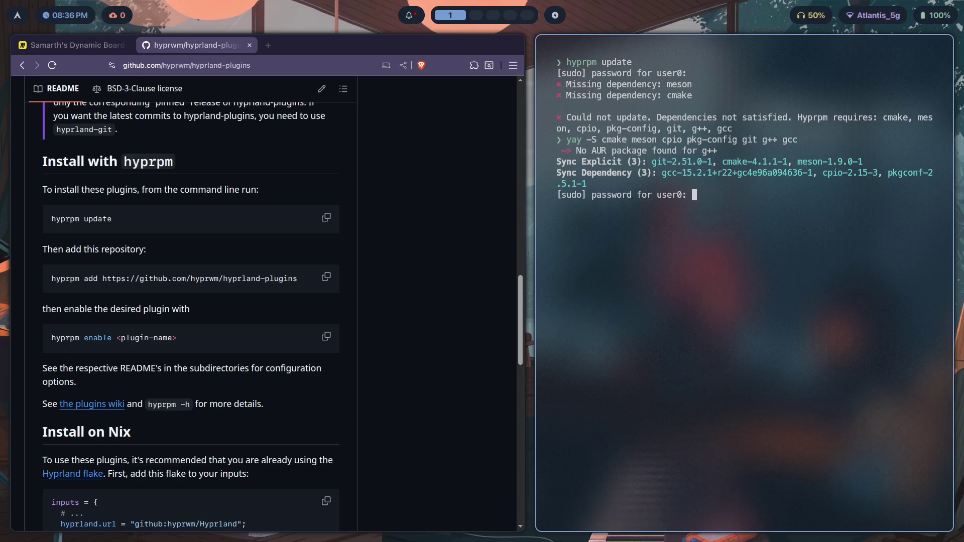
key(Return)
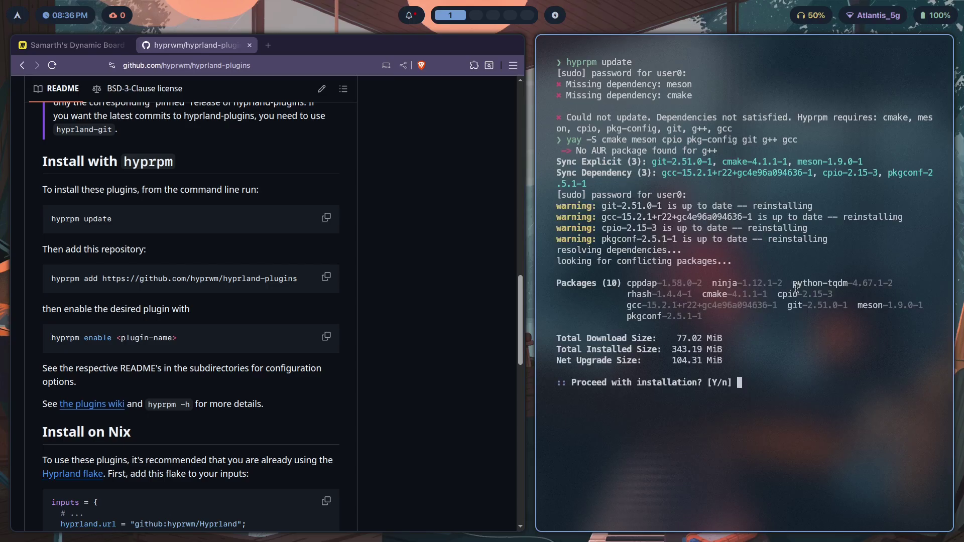
key(ctrl+c)
Step: Rerun the yay installation command with the --needed option and accept the package installation
key(Up)
text(--)
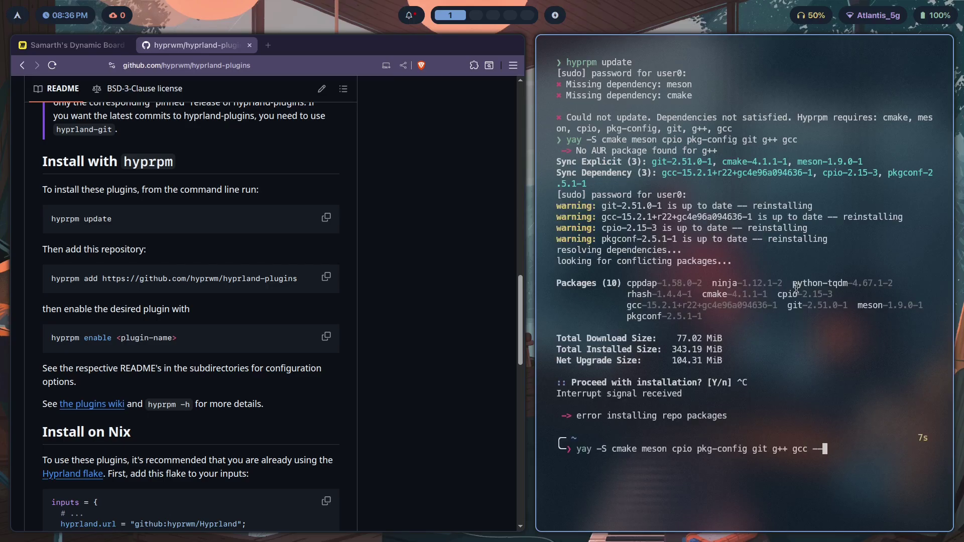
text(needed)
key(Return)
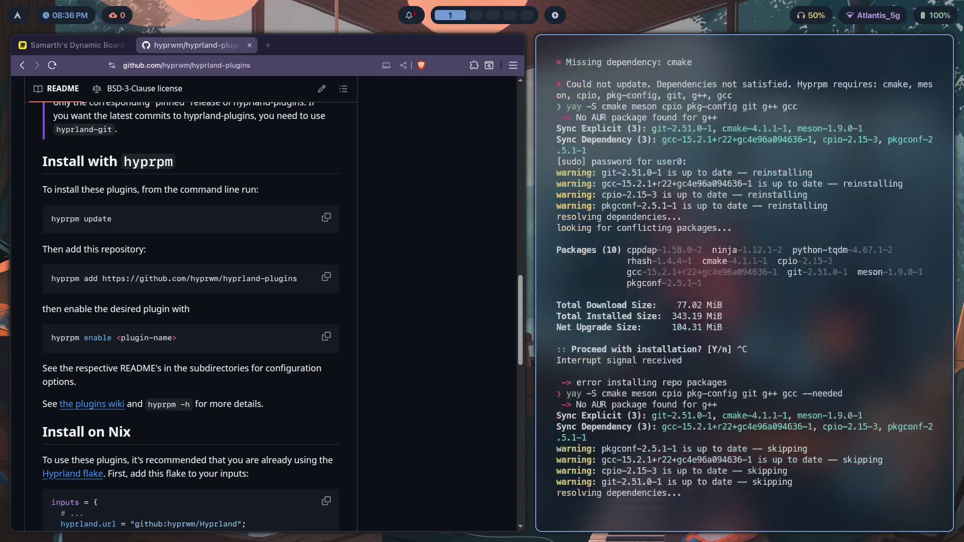
key(Return)
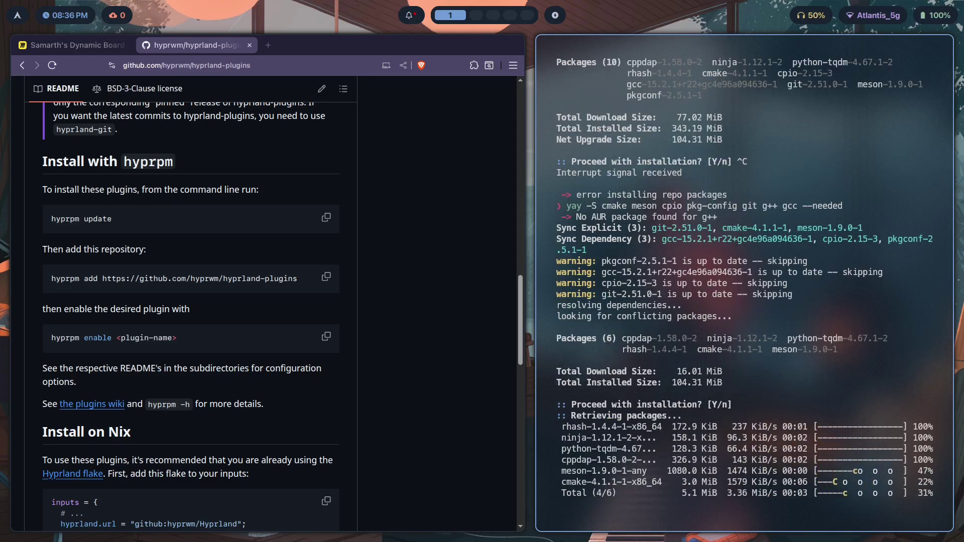
scroll(560, 51, up, 7)
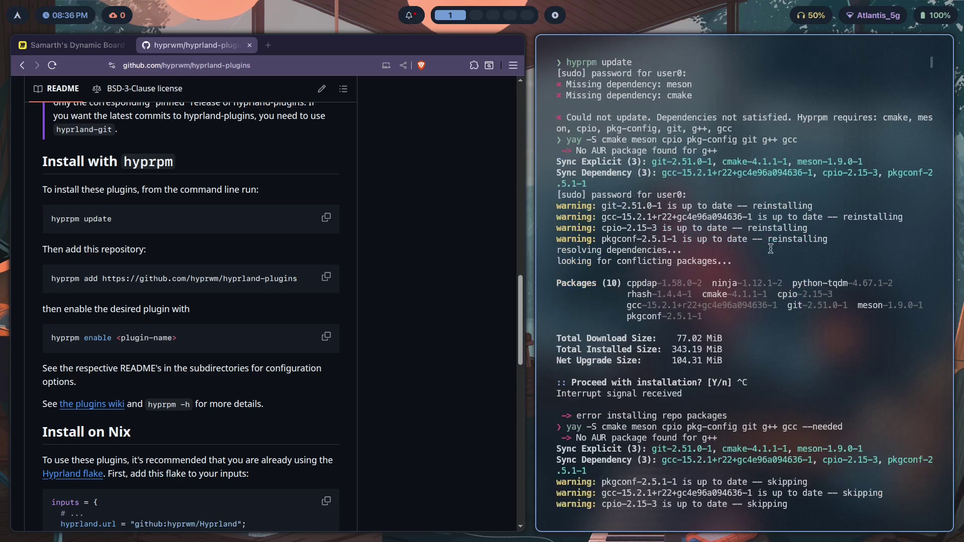
scroll(601, 100, down, 7)
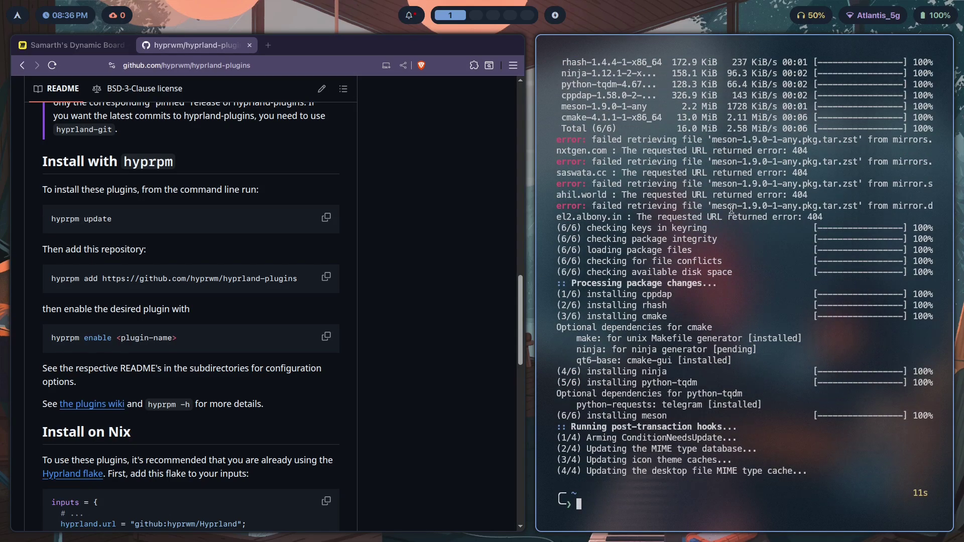
Step: Run "hyprpm update" again in the terminal
text(hyprpm update)
key(Return)
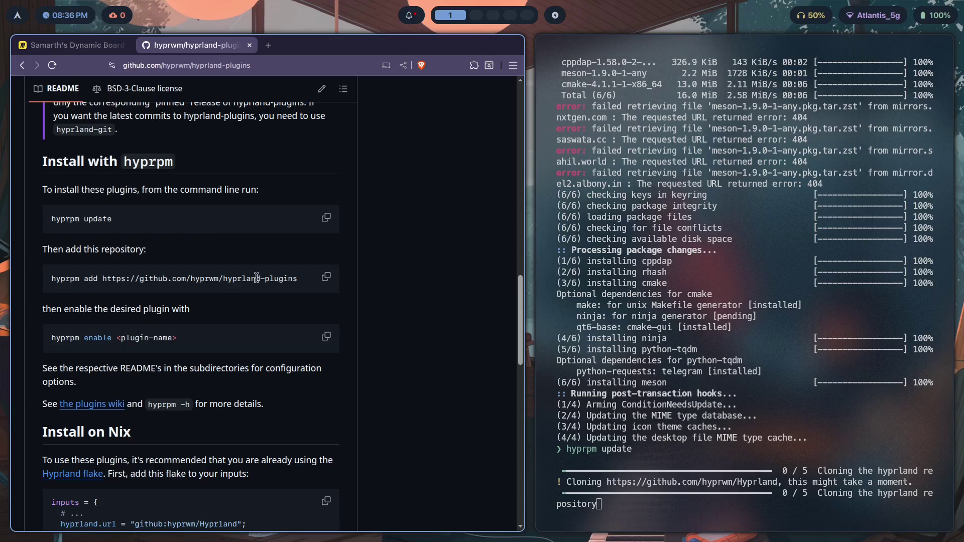
Step: Examine the repository's description, plugin list and the README's hyprpm add and enable commands
key(XF86MonBrightnessUp)
drag(523, 309, 597, 121)
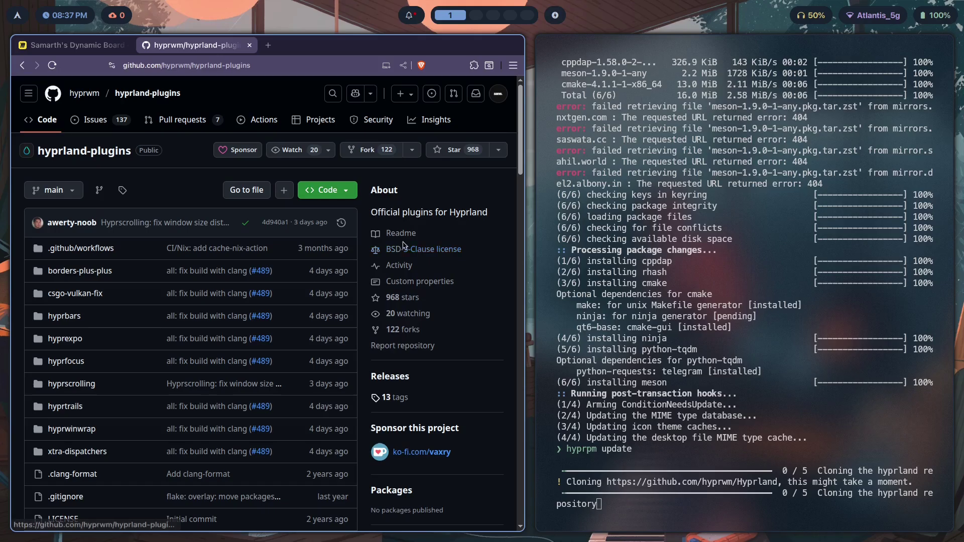
scroll(474, 191, down, 2)
scroll(471, 200, up, 2)
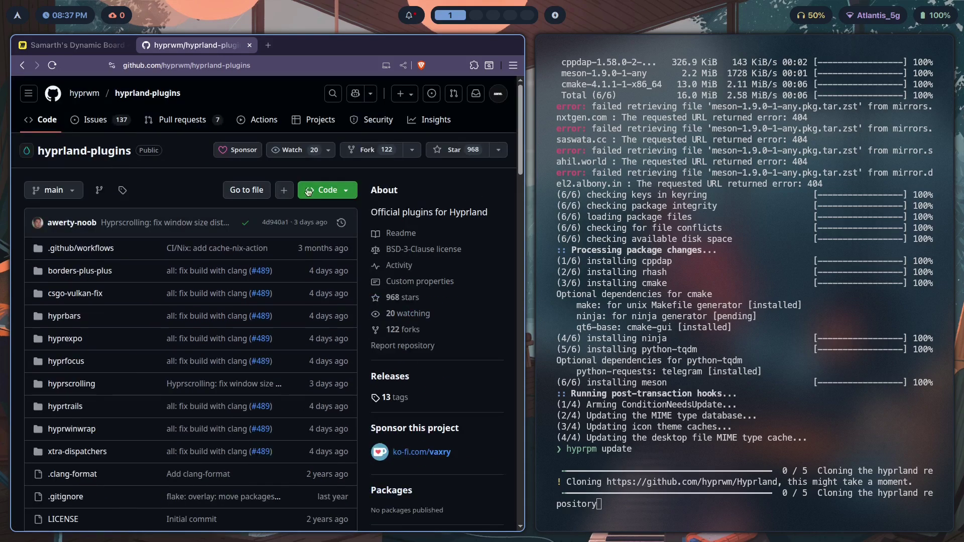
scroll(418, 167, down, 2)
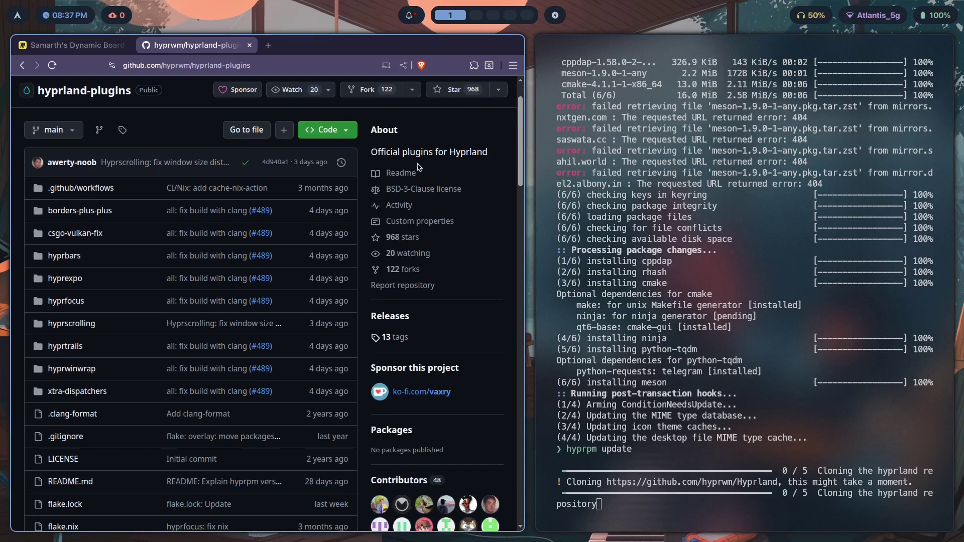
drag(400, 147, 372, 155)
click(421, 156)
scroll(474, 285, down, 8)
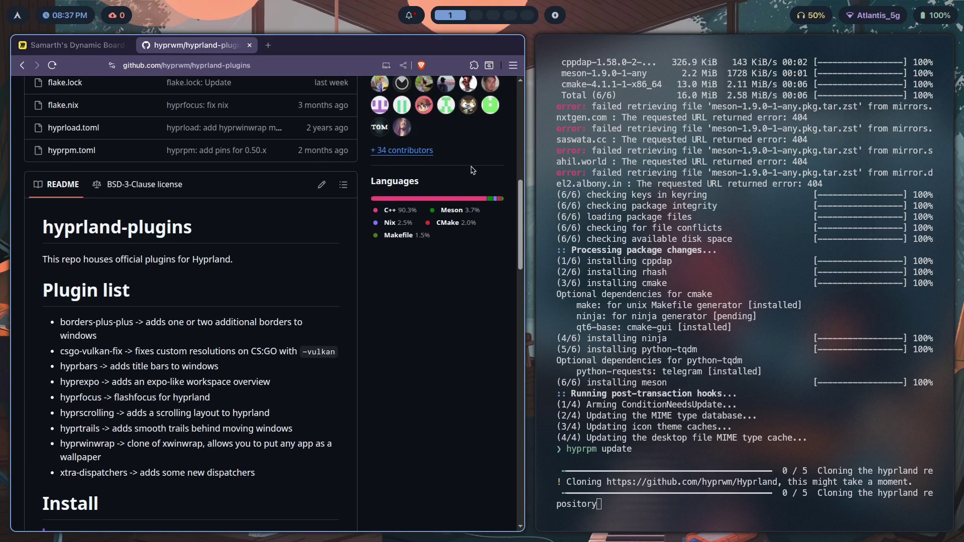
scroll(452, 191, down, 9)
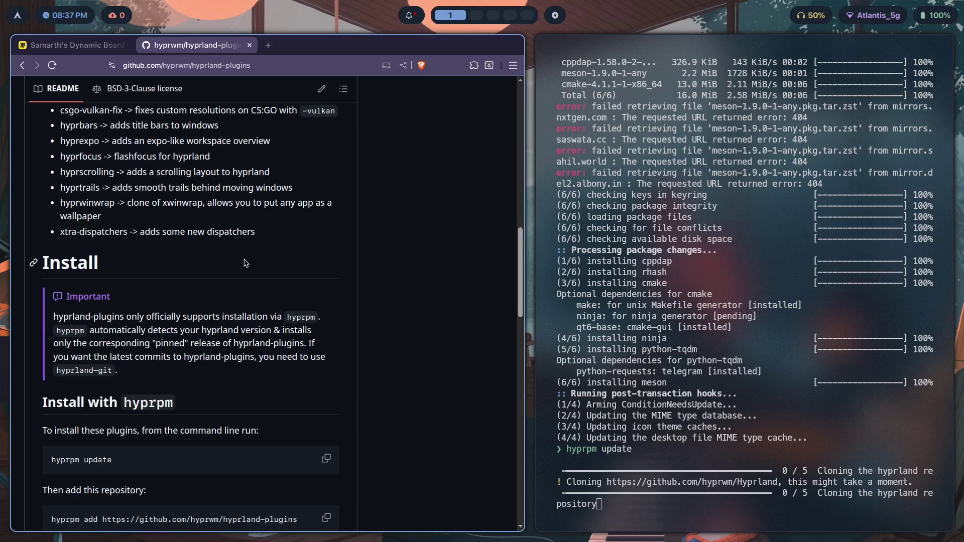
scroll(270, 266, down, 1)
drag(104, 280, 305, 279)
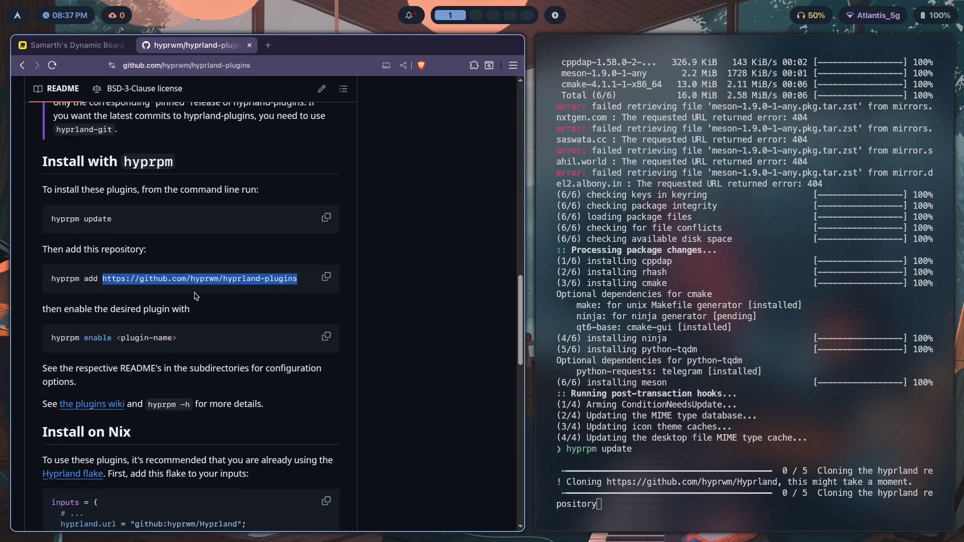
scroll(218, 282, down, 1)
click(171, 279)
drag(185, 283, 29, 286)
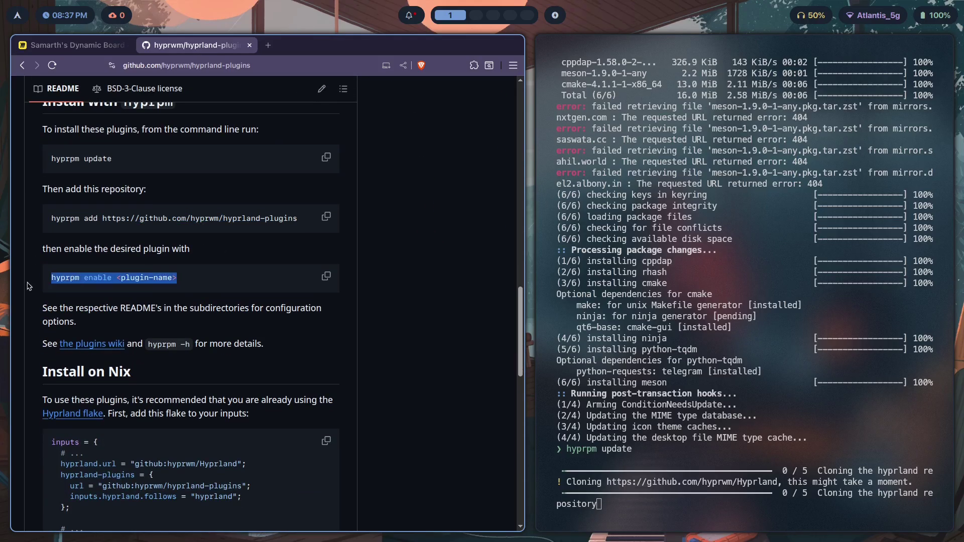
click(130, 277)
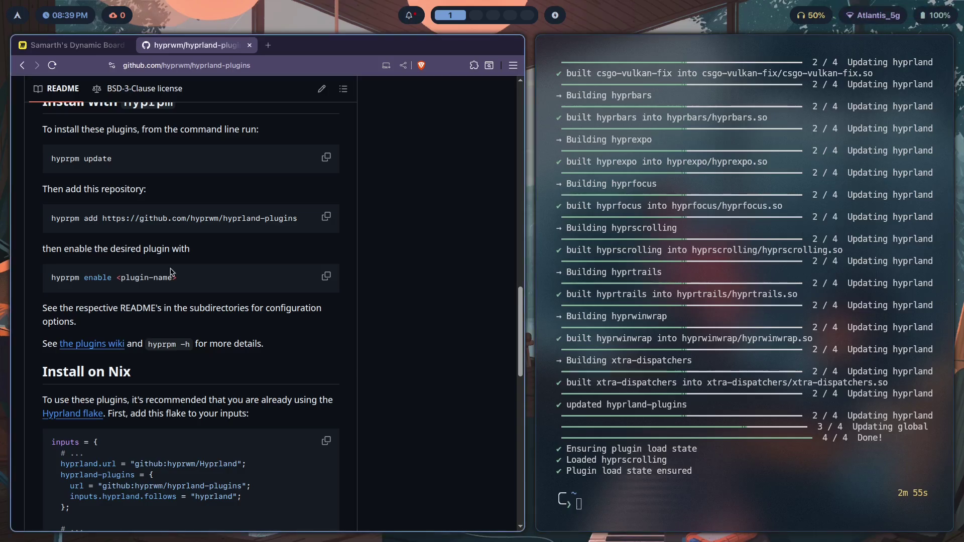
click(326, 218)
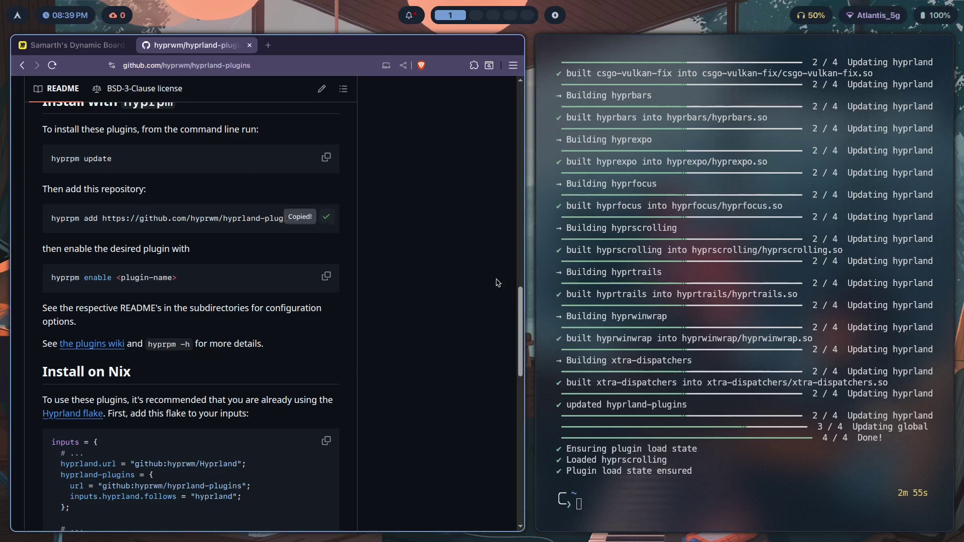
key(ctrl+shift+v)
key(Return)
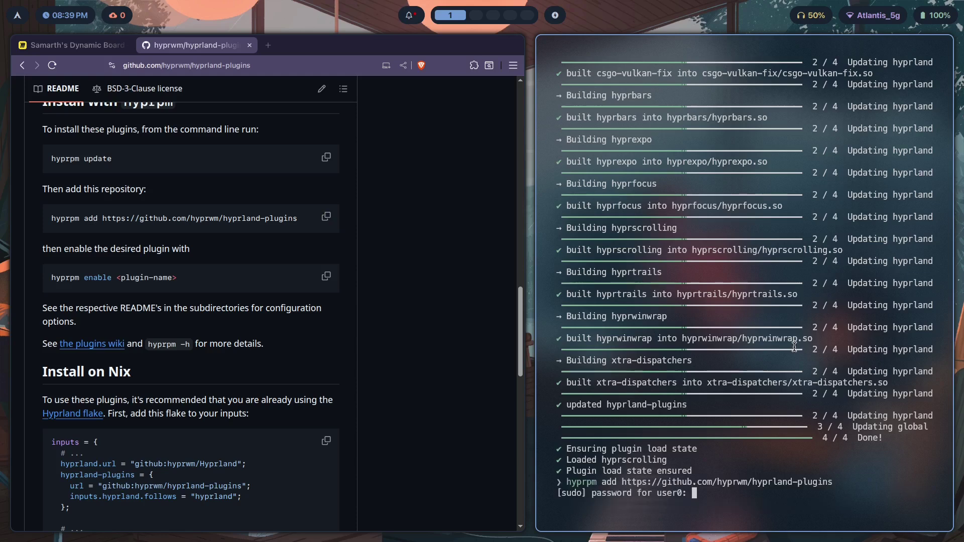
key(Return)
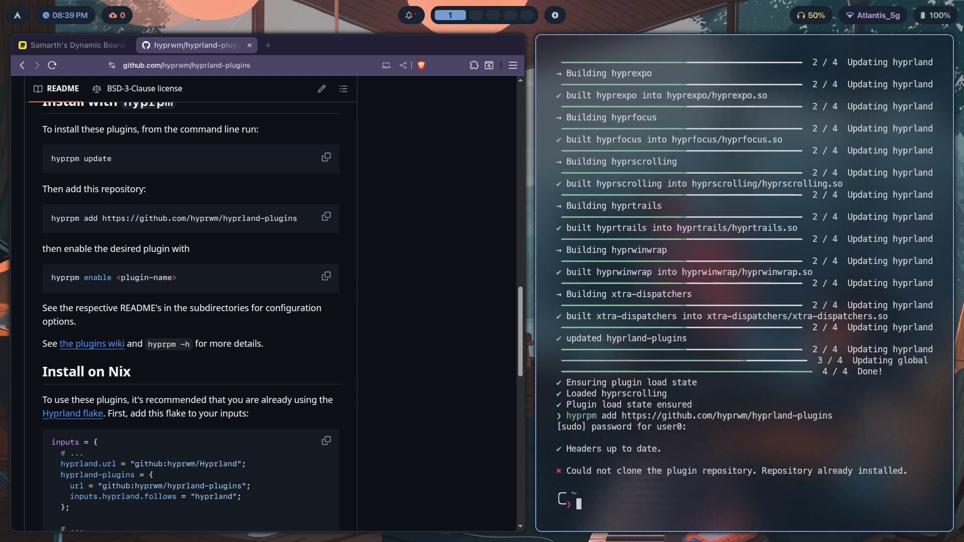
drag(586, 471, 847, 471)
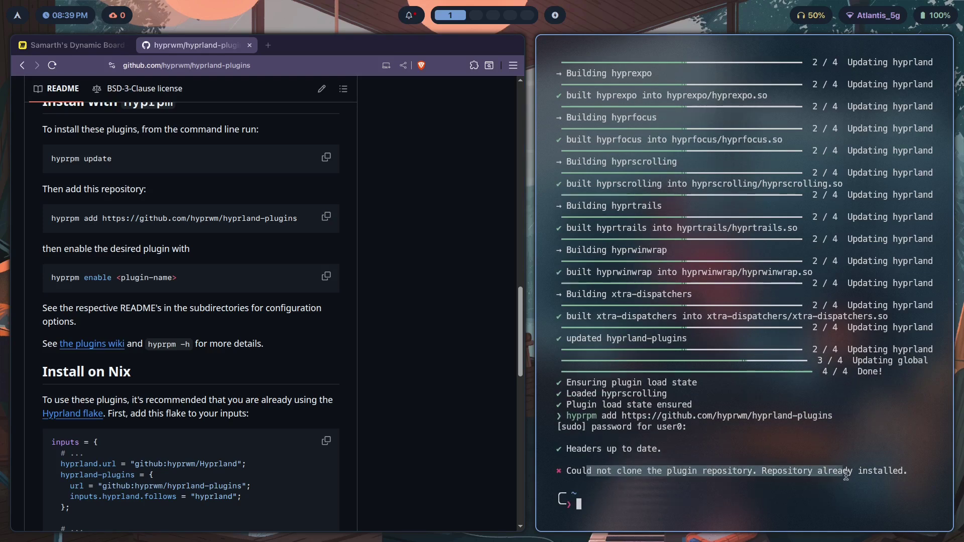
click(850, 473)
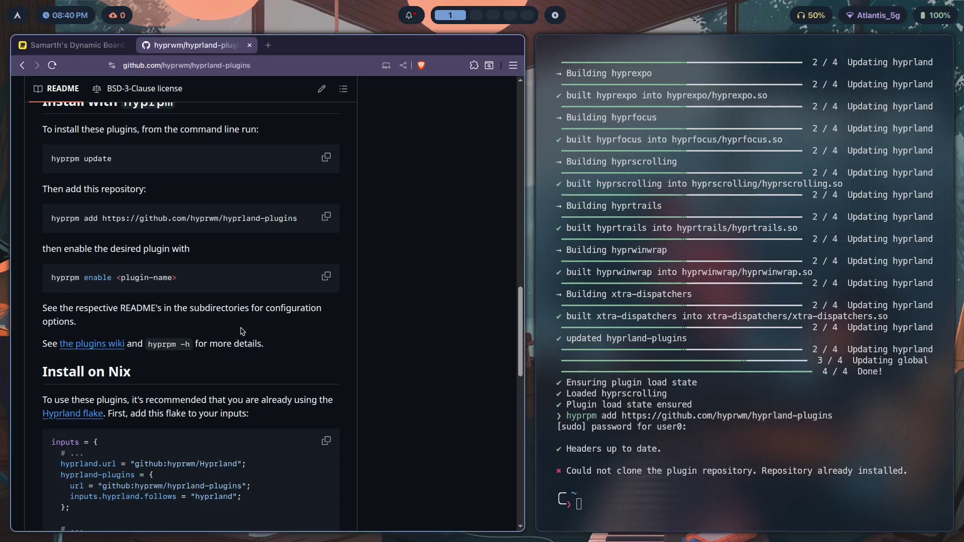
Step: Run "hyprpm enable hyprscrolling" in the terminal, based on the README's enable command, and enter the sudo password
click(319, 272)
key(ctrl+shift+v)
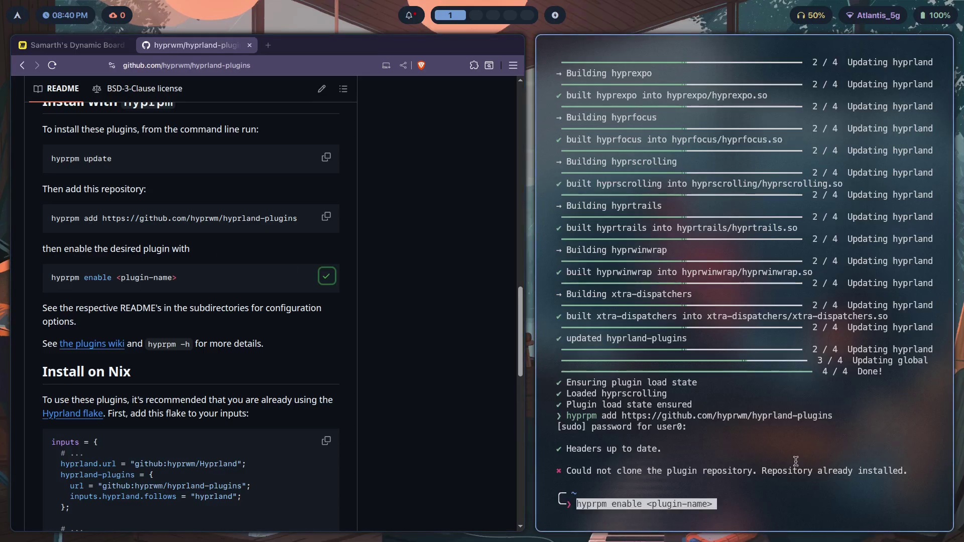
key(BackSpace)
key(BackSpace)
key(BackSpace)
key(BackSpace)
key(BackSpace)
key(BackSpace)
key(BackSpace)
key(BackSpace)
key(BackSpace)
key(BackSpace)
key(BackSpace)
key(BackSpace)
key(BackSpace)
key(BackSpace)
key(BackSpace)
key(BackSpace)
key(BackSpace)
key(BackSpace)
key(BackSpace)
key(BackSpace)
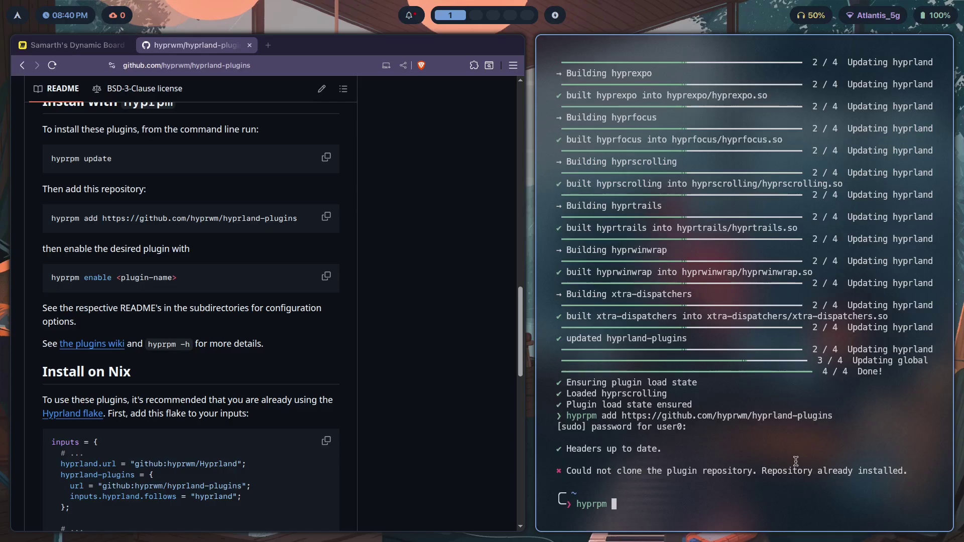
text(enable hyprsc)
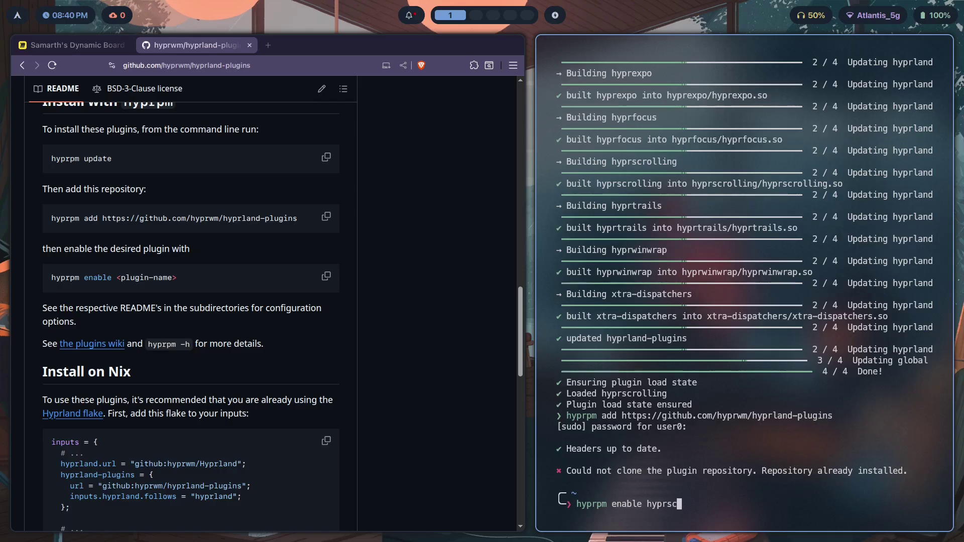
text(rolling)
key(Return)
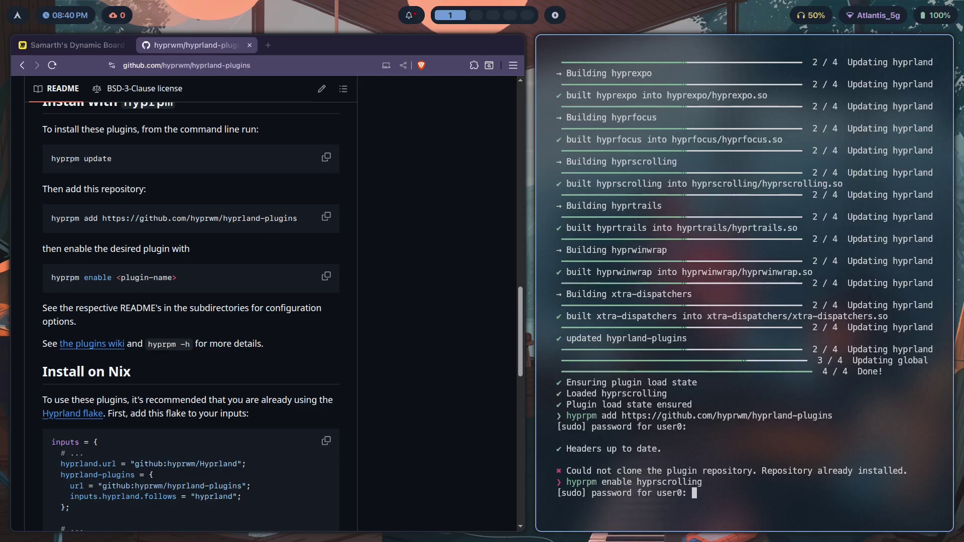
key(Return)
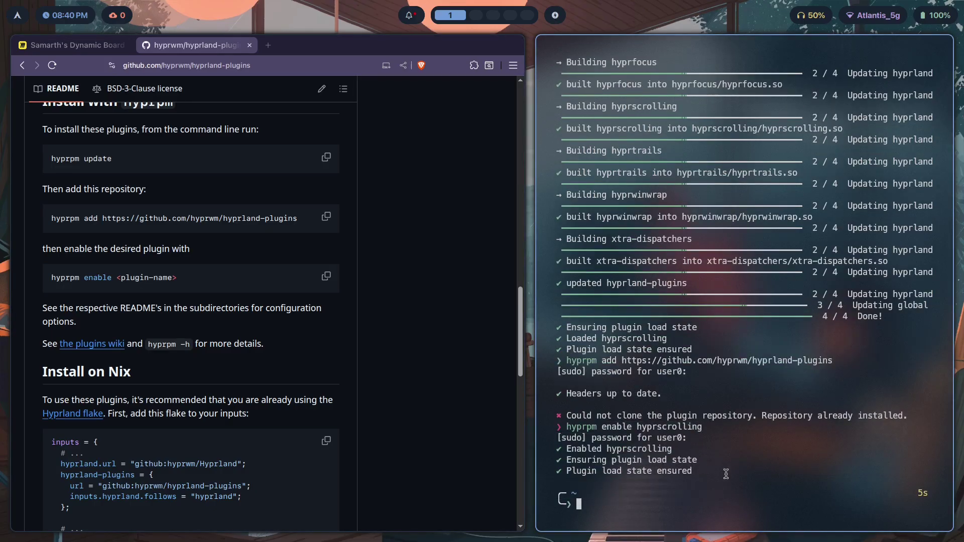
drag(726, 475, 557, 445)
click(671, 453)
Step: Open the hyprscrolling folder in the hyprland-plugins repository and read its README's description and Config section
scroll(88, 435, down, 3)
scroll(87, 435, up, 15)
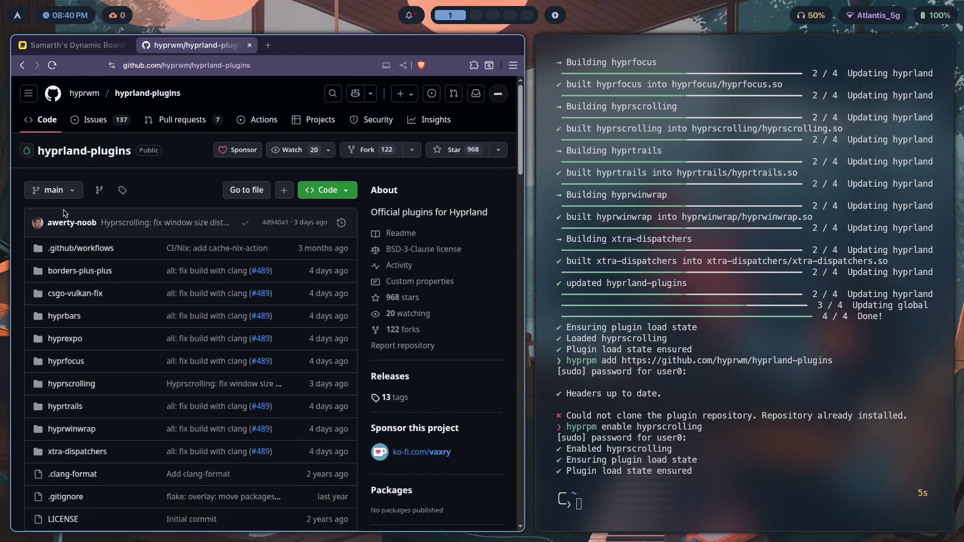
click(76, 384)
scroll(86, 228, down, 15)
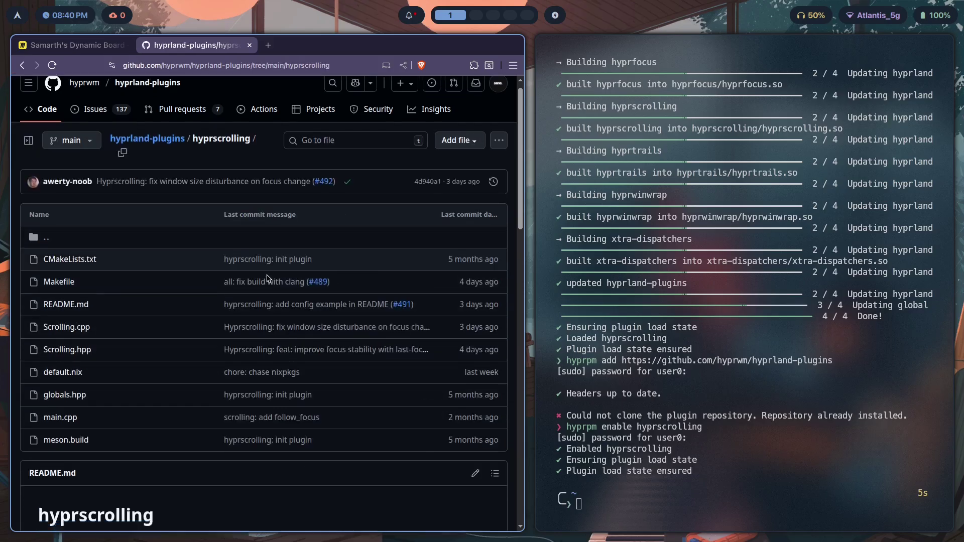
scroll(86, 228, up, 2)
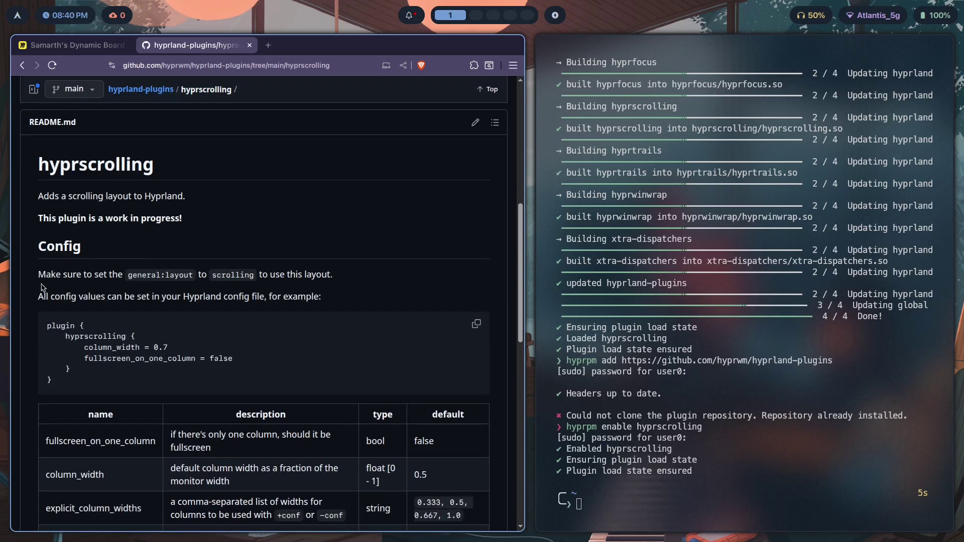
drag(186, 217, 38, 192)
click(70, 213)
Step: Move the terminal to workspace 2, clear it, and open .config/hypr/modules/plugins.conf in nvim
key(super+2)
key(super+1)
key(super+shift+2)
text(nvim)
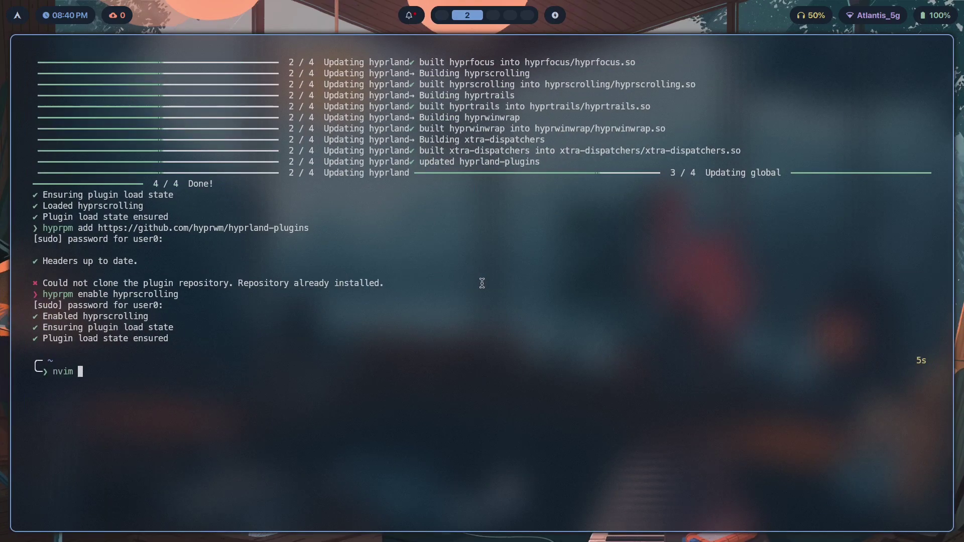
key(ctrl+l)
text(.config/h)
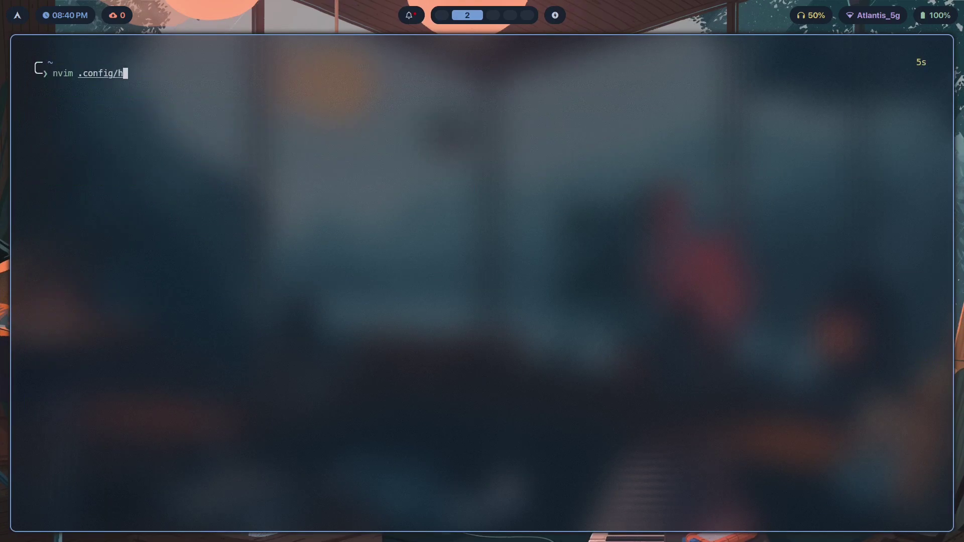
text(ypr/modules/)
key(super+1)
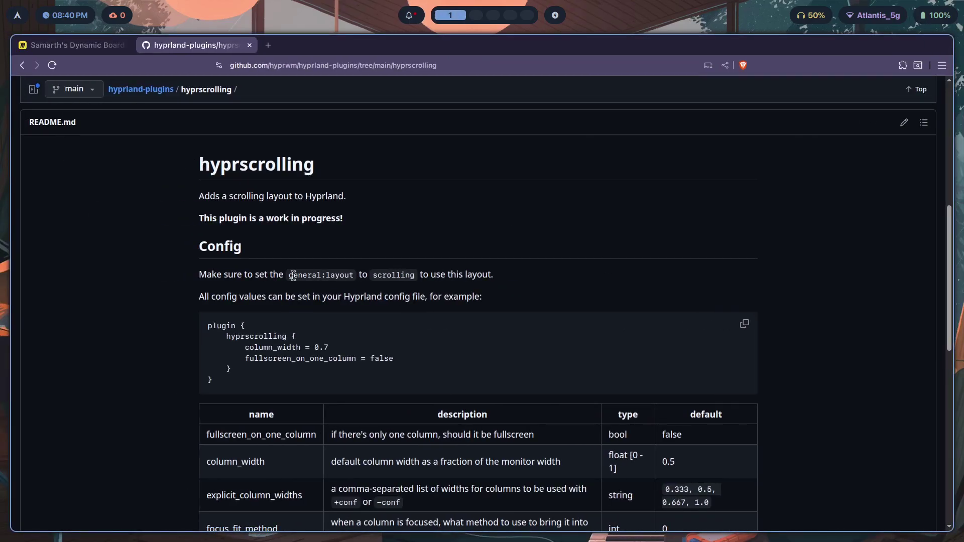
key(super+2)
text(plugins)
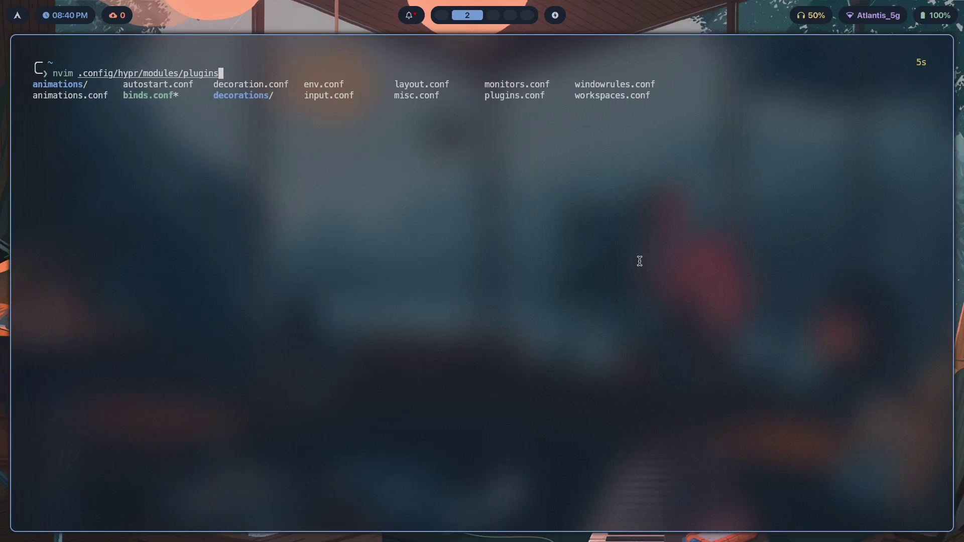
key(Tab)
key(Return)
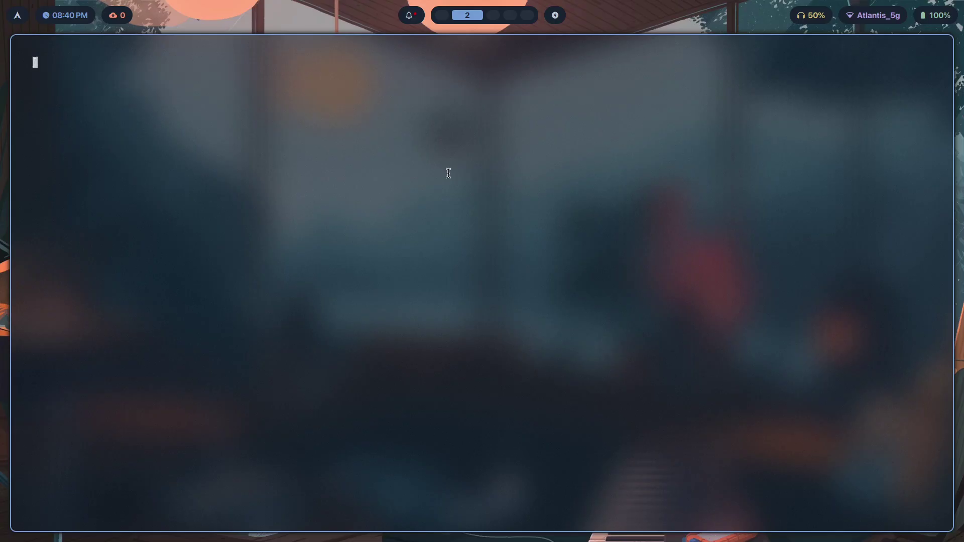
Step: Examine the plugin blocks in plugins.conf, especially the hyprscrolling block and its fullscreen_on_one_column option
scroll(446, 174, down, 4)
scroll(308, 186, up, 4)
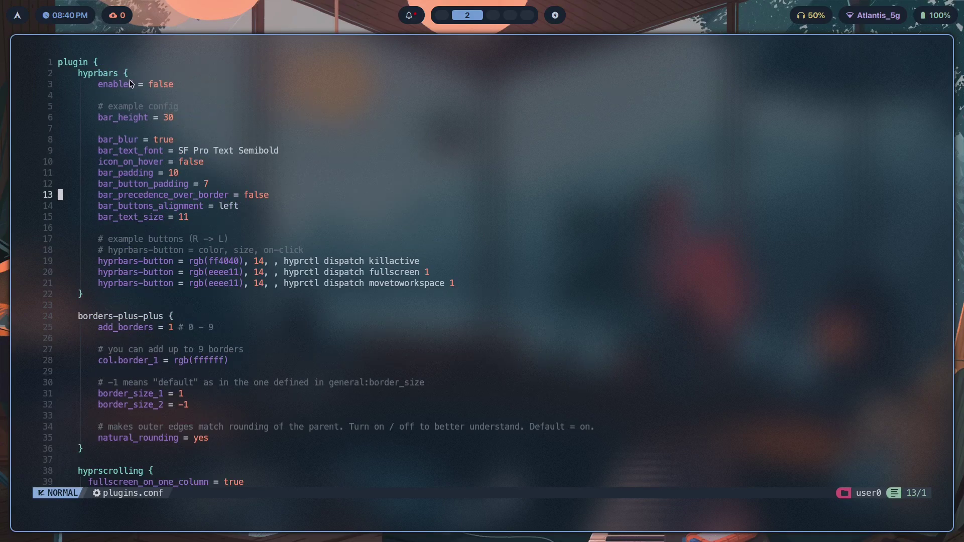
scroll(191, 281, down, 9)
drag(123, 189, 151, 197)
scroll(180, 215, up, 3)
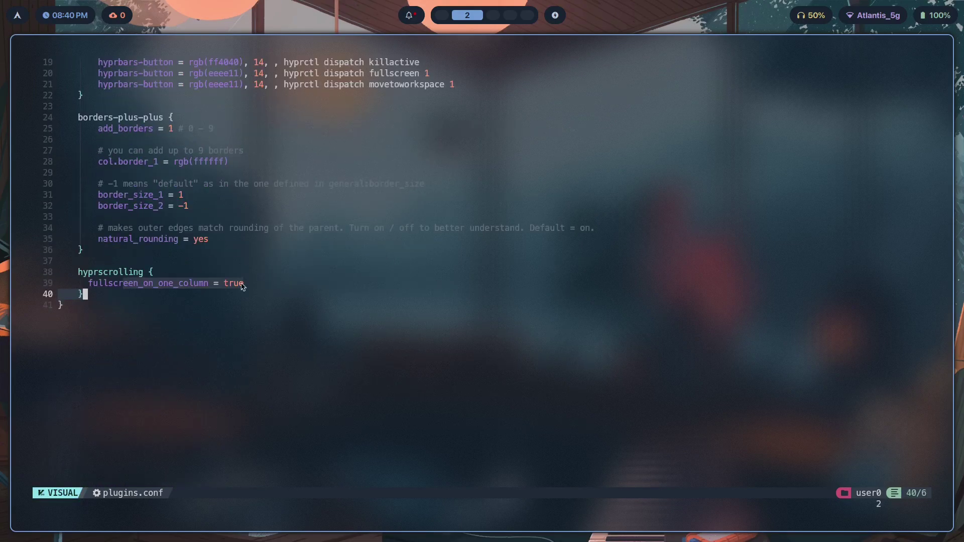
click(217, 329)
drag(98, 298, 56, 273)
click(171, 297)
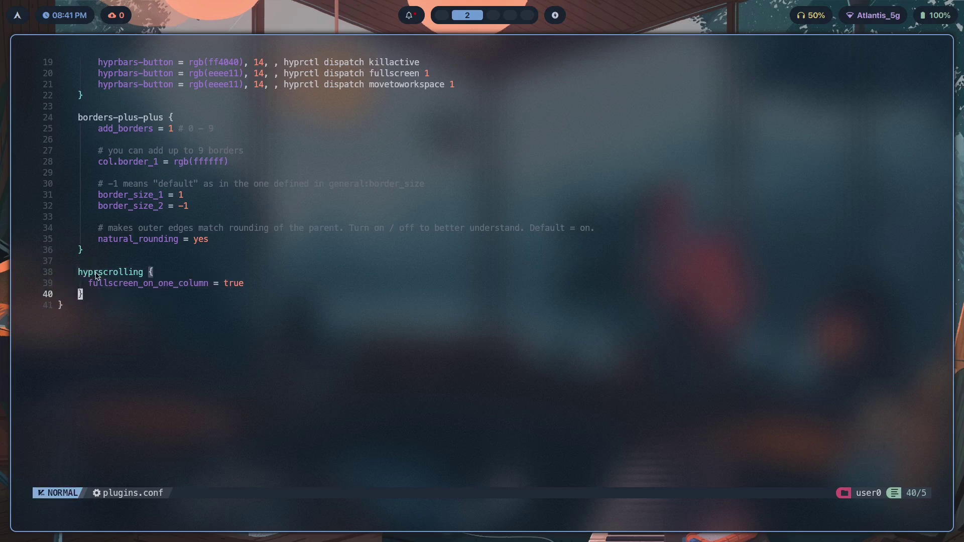
drag(241, 287, 103, 294)
click(105, 295)
Step: Check the hyprscrolling README's instruction on the general:layout setting
key(super+1)
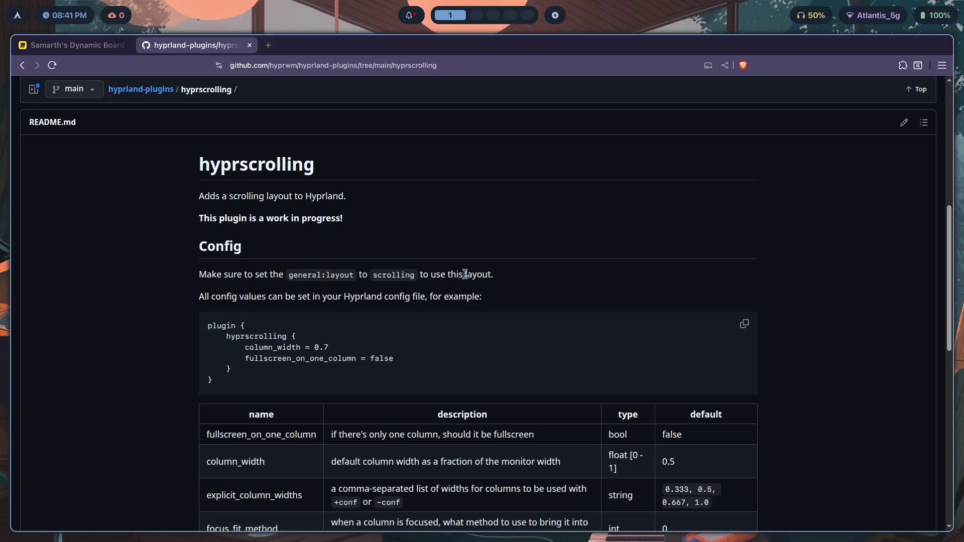
drag(465, 274, 167, 278)
click(379, 287)
Step: Look through .config/hypr/modules/layout.conf in nvim from a second terminal on workspace 2, and quit it
key(super+2)
text(nvim .c)
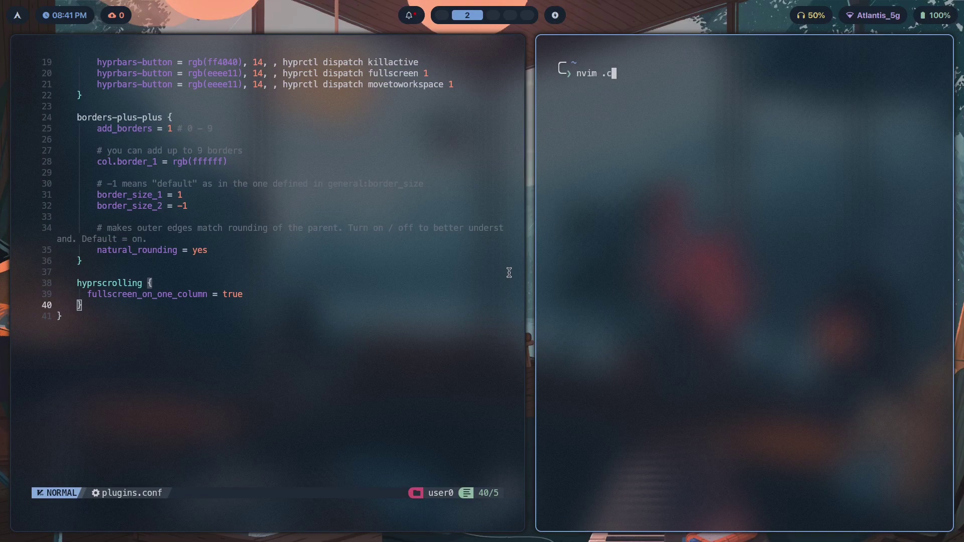
text(onfig/hypr/mo)
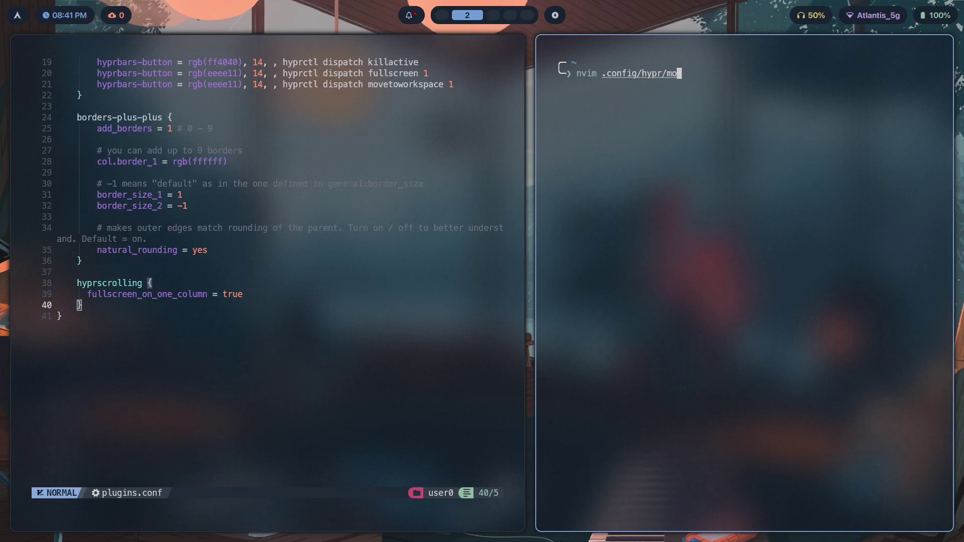
text(dules/layout.conf)
key(Return)
key(j)
key(j)
text(:)
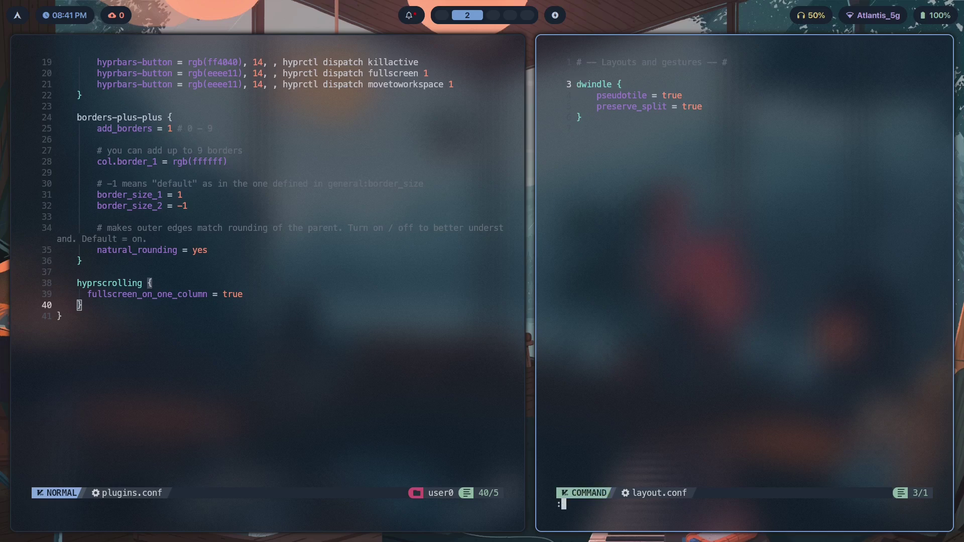
text(q)
key(Return)
key(Up)
key(ctrl+w)
text(deco)
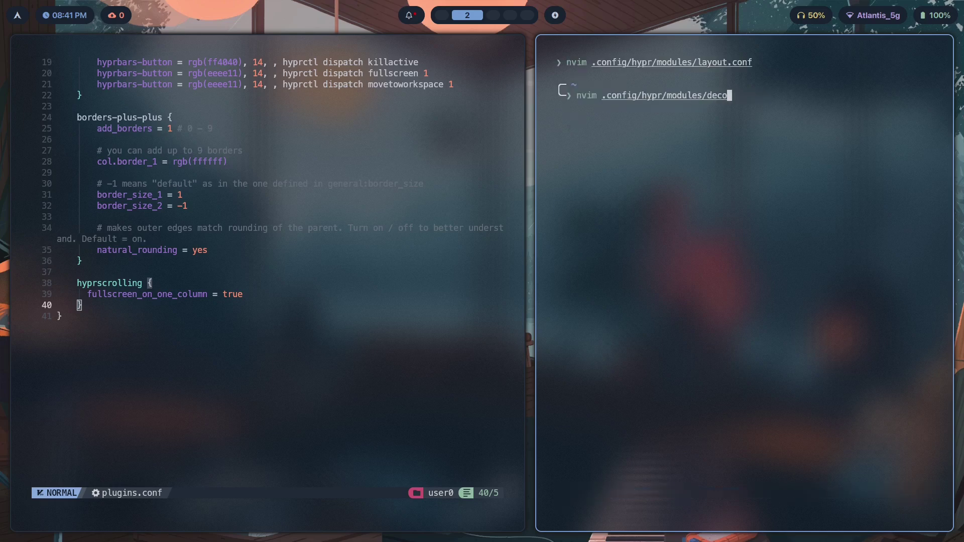
text(ration)
key(Return)
text(:q)
key(Return)
Step: Open .config/hypr/modules/decoration.conf in nvim in the second terminal
key(Up)
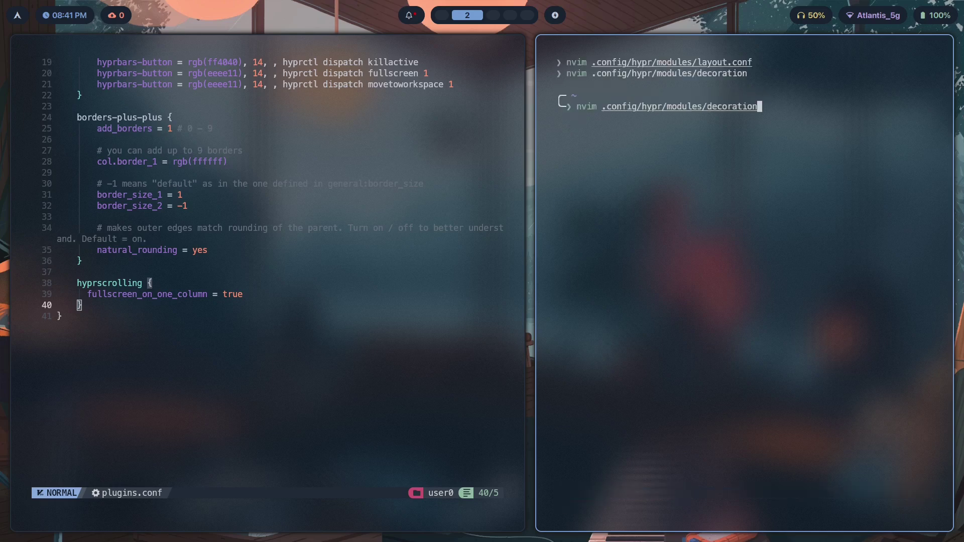
key(Tab)
key(BackSpace)
key(BackSpace)
text(.conf)
key(Return)
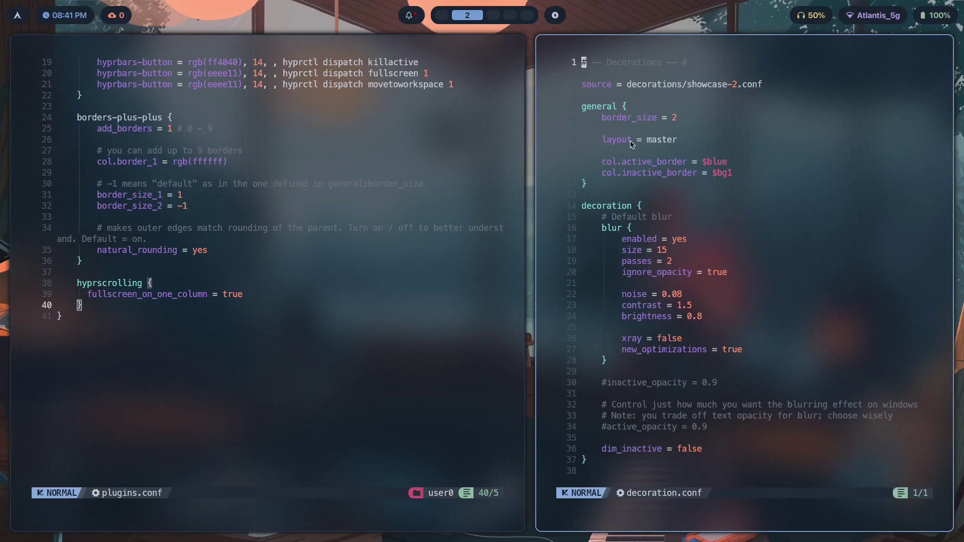
Step: Set layout to scrolling in the general block of decoration.conf and save the file
click(594, 108)
click(649, 140)
key(c)
key(e)
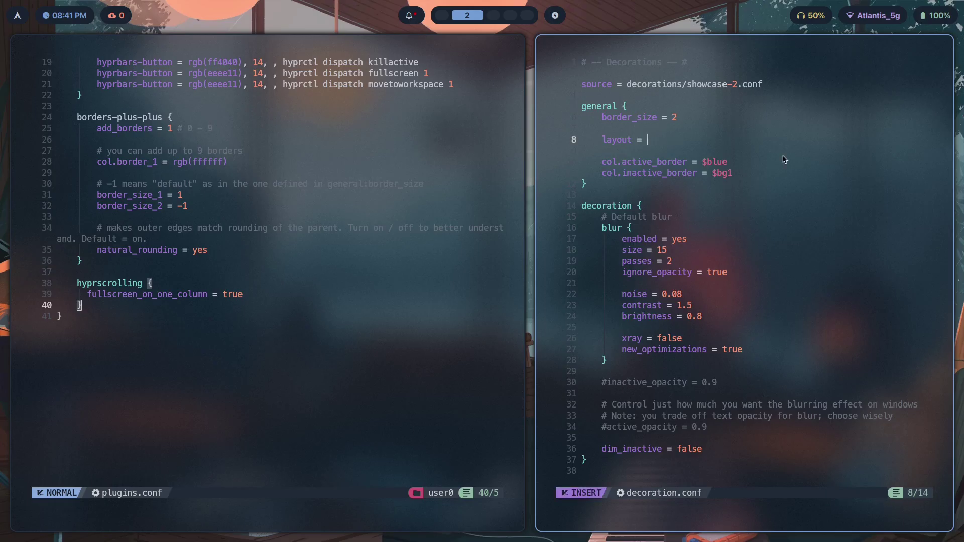
text(scrolling)
key(Escape)
key(j)
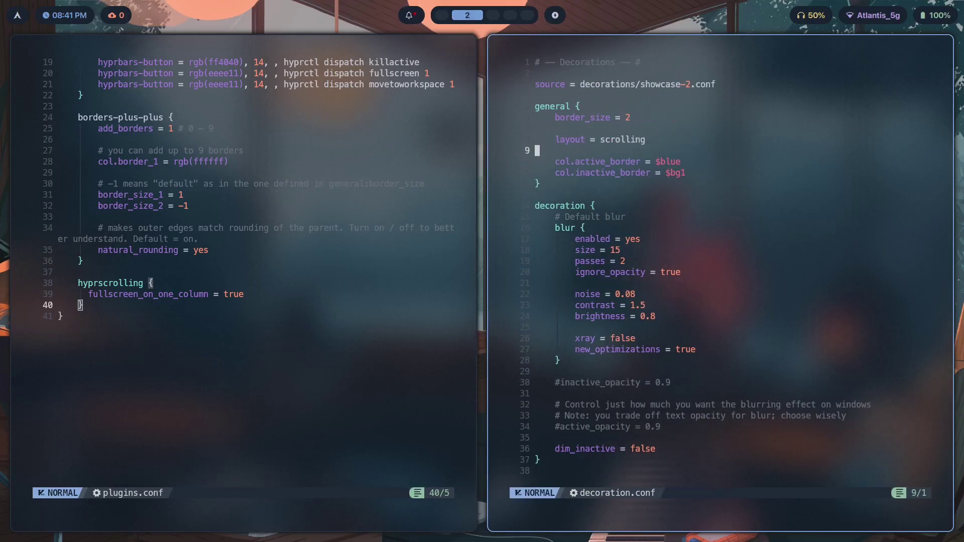
Step: Open more terminals on workspace 2 and move the focus back and forth across the columns to test the scrolling layout
key(super+1)
key(super+2)
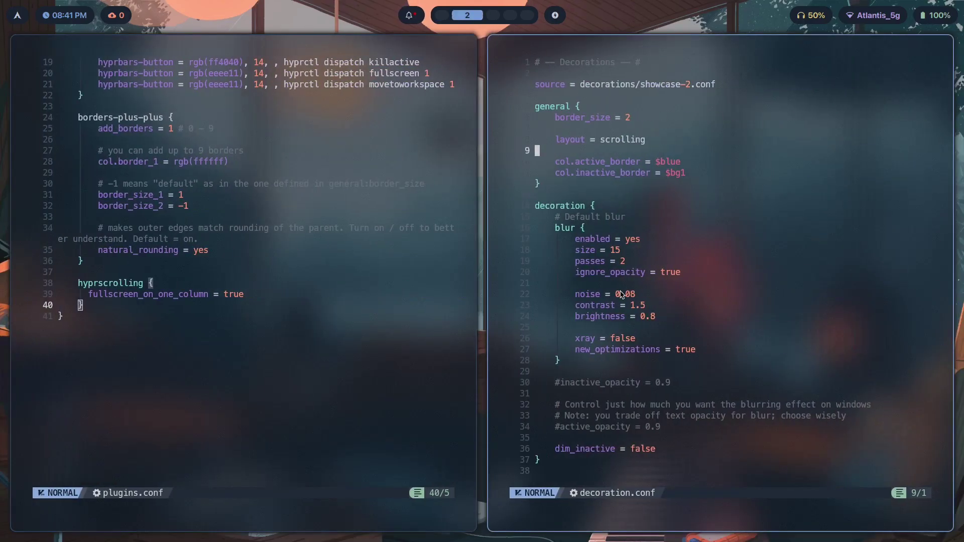
key(super+Return)
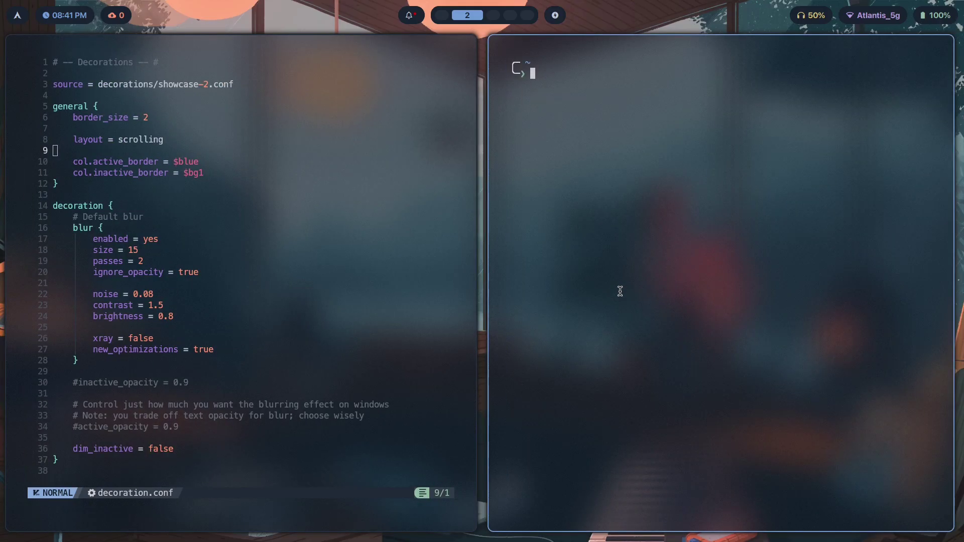
key(super+Left)
key(super+Left)
key(super+Right)
key(super+Right)
key(super+Left)
key(super+Left)
key(super+Right)
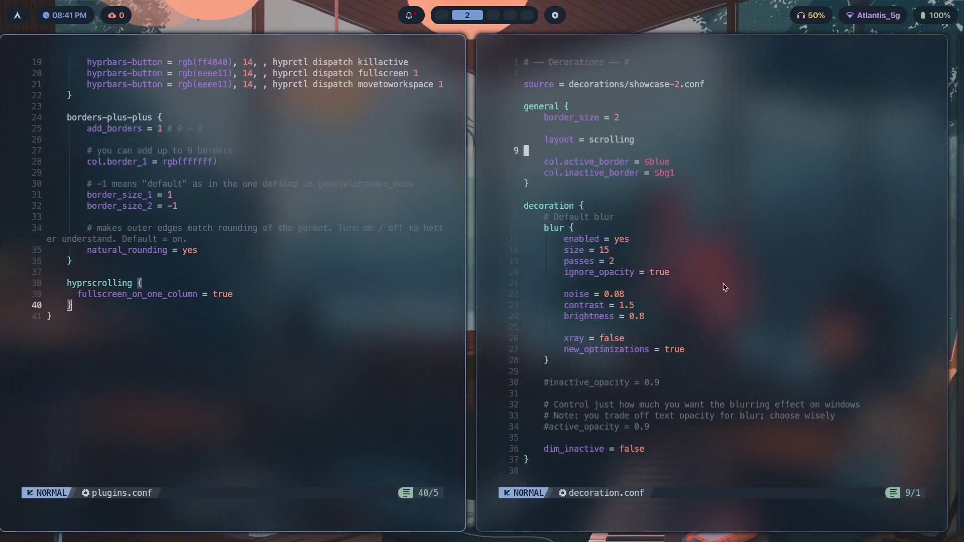
key(super+Right)
key(super+Left)
key(super+Left)
key(super+Right)
key(super+Right)
key(super+Left)
key(super+Left)
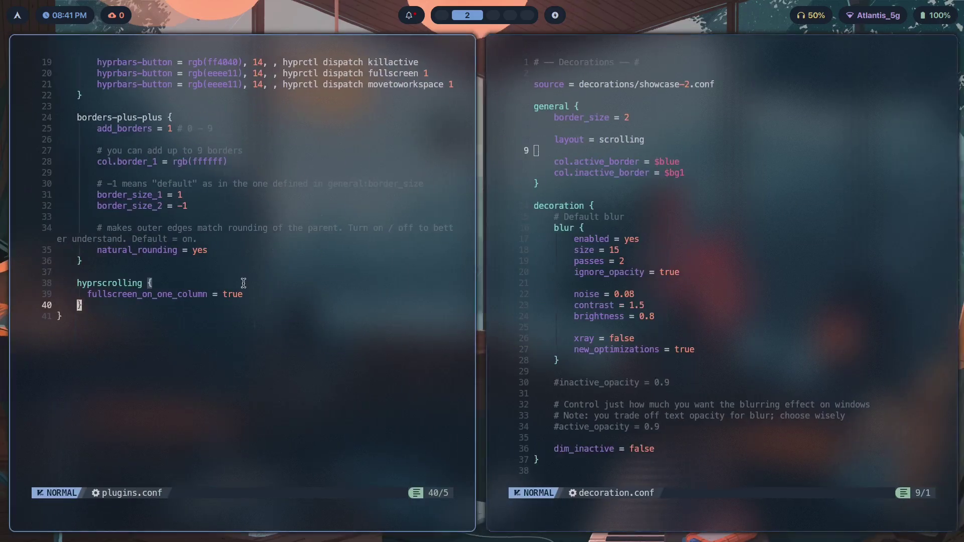
key(super+Right)
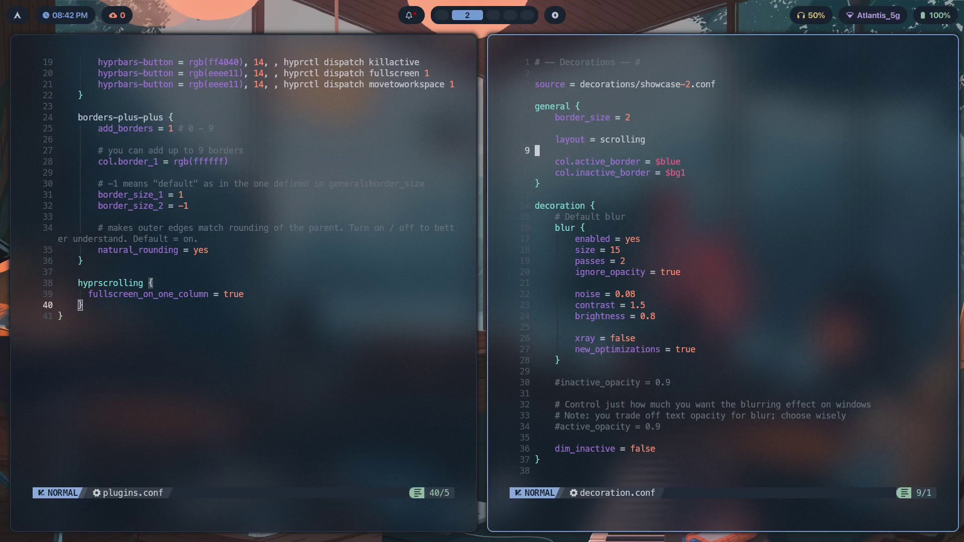
key(super+Right)
key(super+Right)
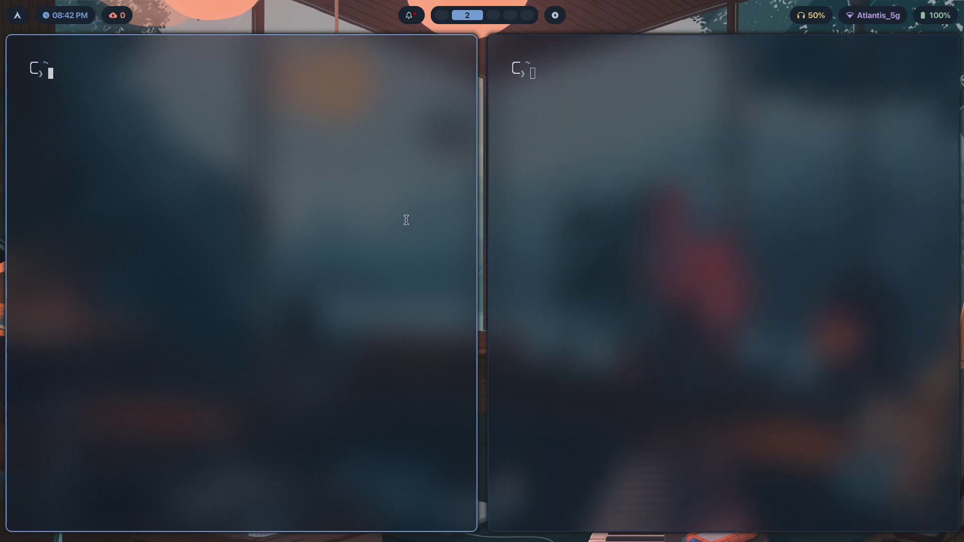
Step: Widen the empty terminal beside decoration.conf to about two thirds of the screen and open another terminal
key(super+3)
key(super+2)
key(super+Right)
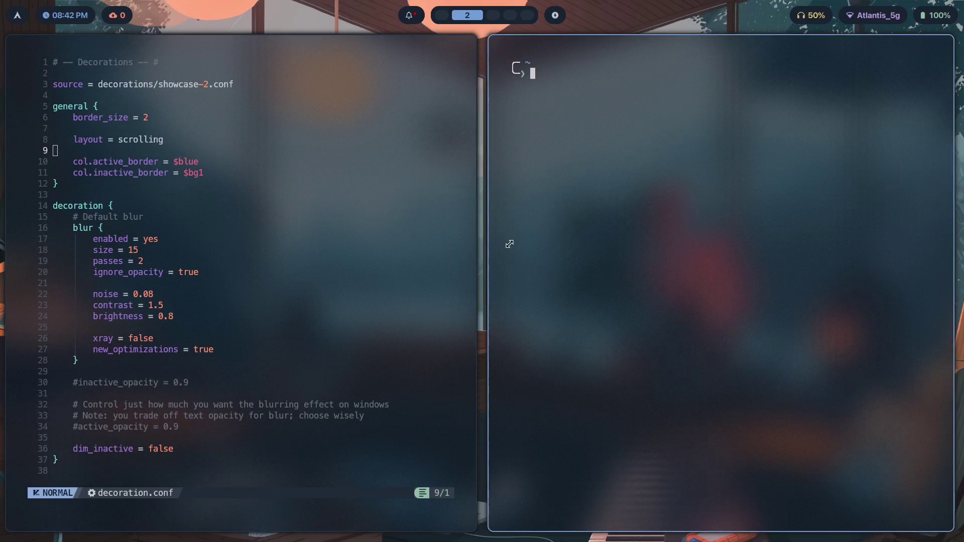
drag(600, 209, 377, 248)
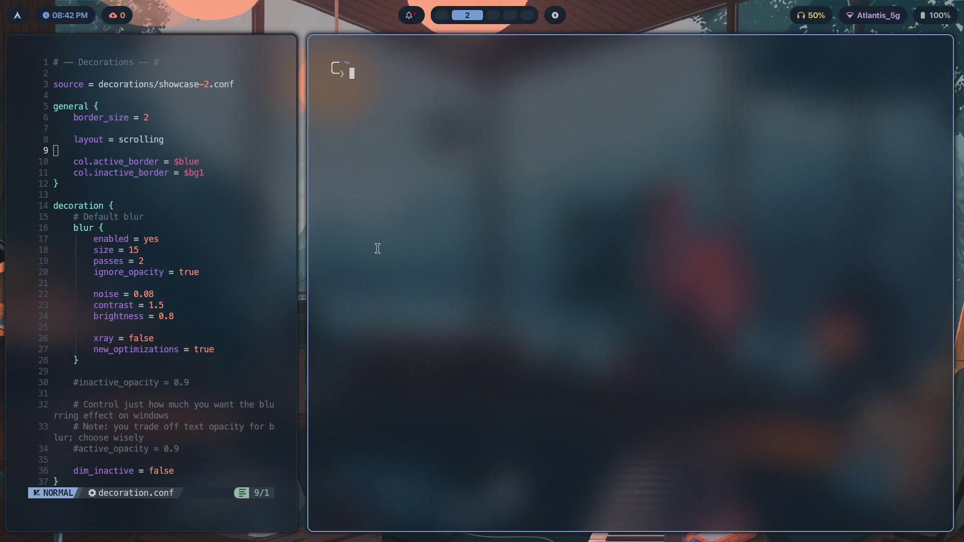
key(super+Return)
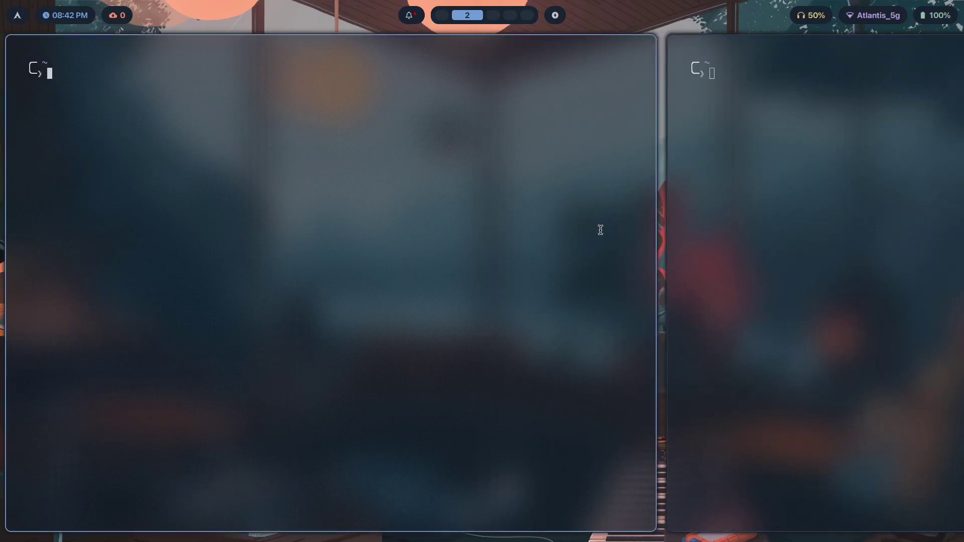
mouse_move(811, 173)
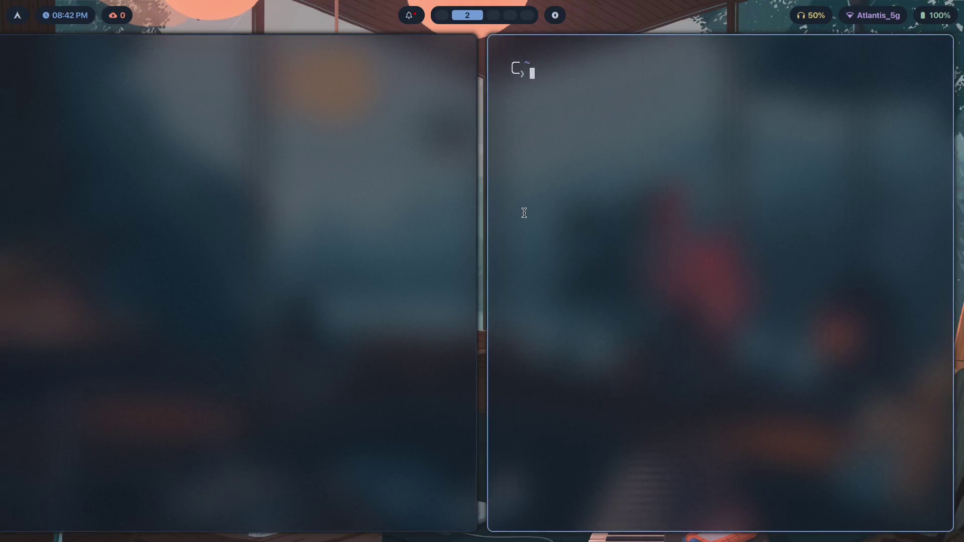
Step: Shift the focus back and forth between the two empty terminals on workspace 2 to observe how the layout scrolls
mouse_move(411, 148)
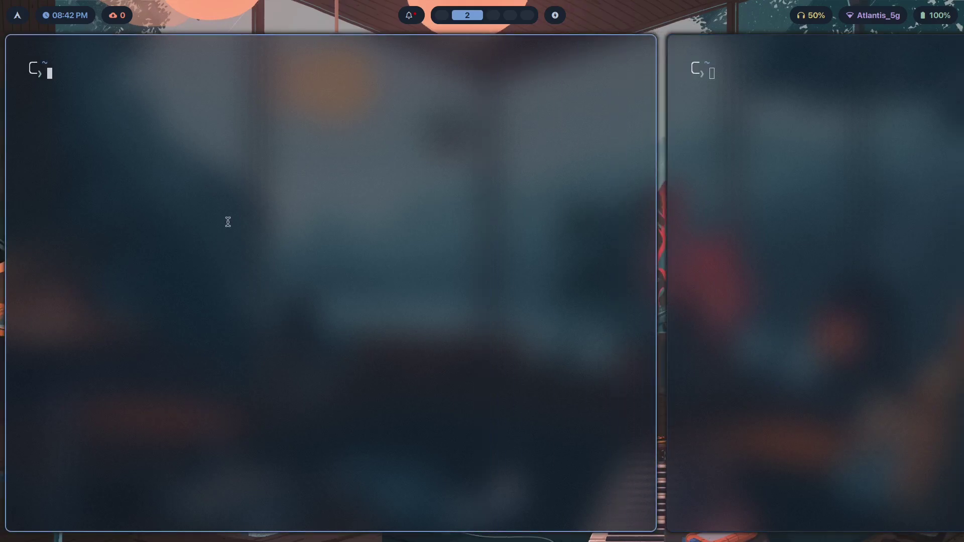
drag(62, 77, 3, 49)
click(140, 78)
mouse_move(819, 267)
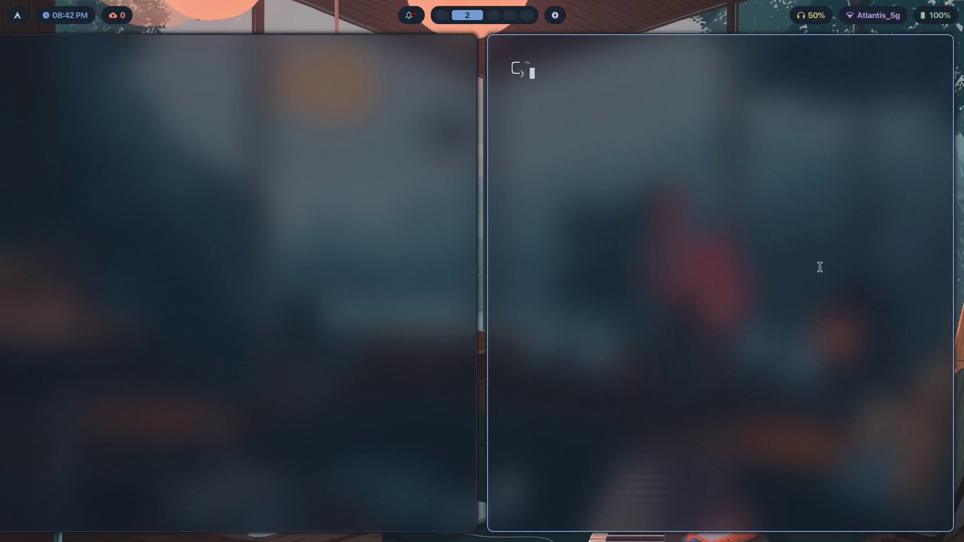
Step: Read the follow_focus option's description in the hyprscrolling README on workspace 1 and return to the terminals on workspace 2
key(super+1)
scroll(400, 259, down, 3)
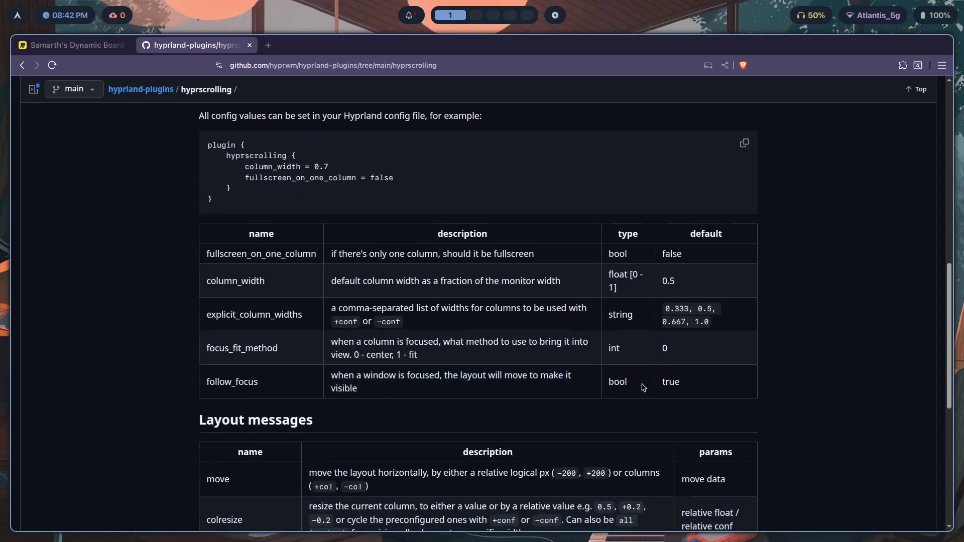
drag(329, 375, 567, 375)
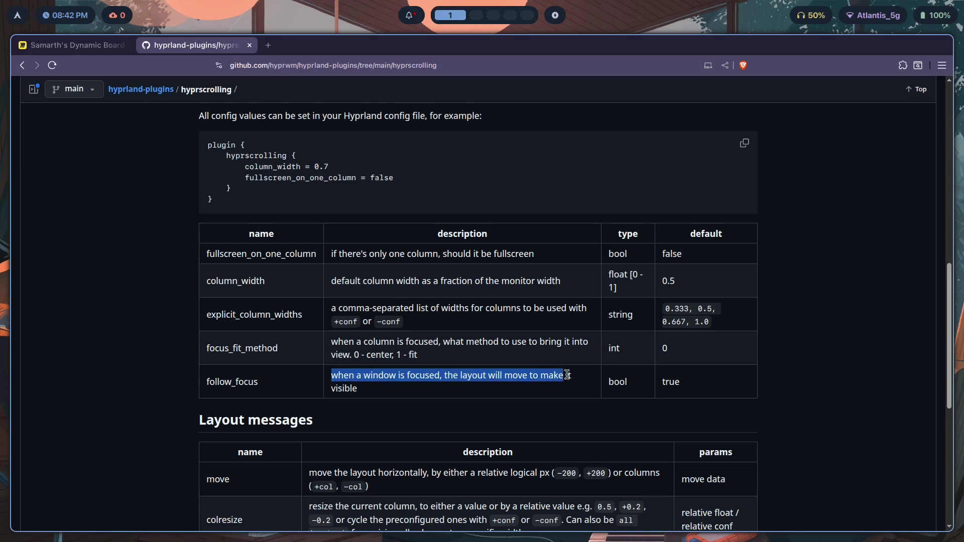
click(672, 317)
key(super+2)
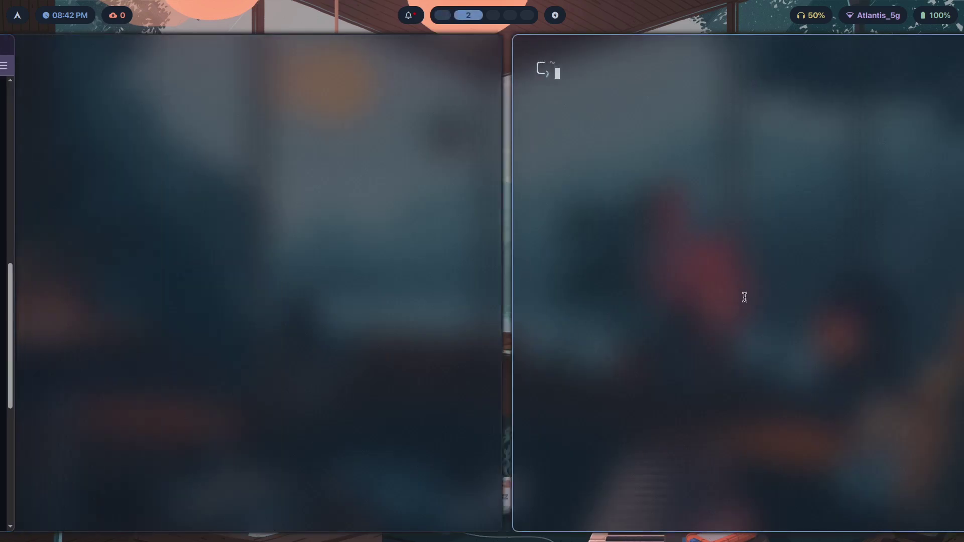
Step: Read through the Layout messages table and the config options in the hyprscrolling README on workspace 1
key(super+1)
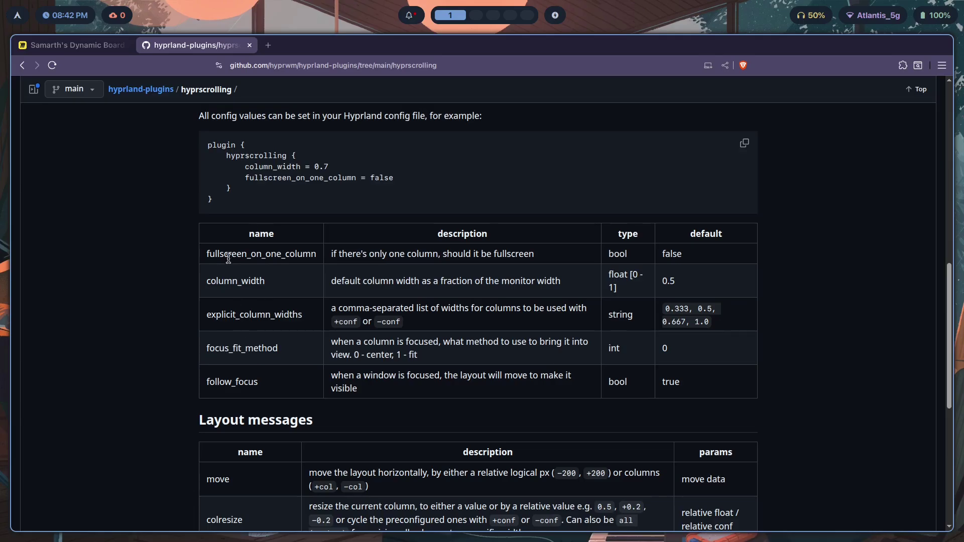
scroll(423, 359, down, 3)
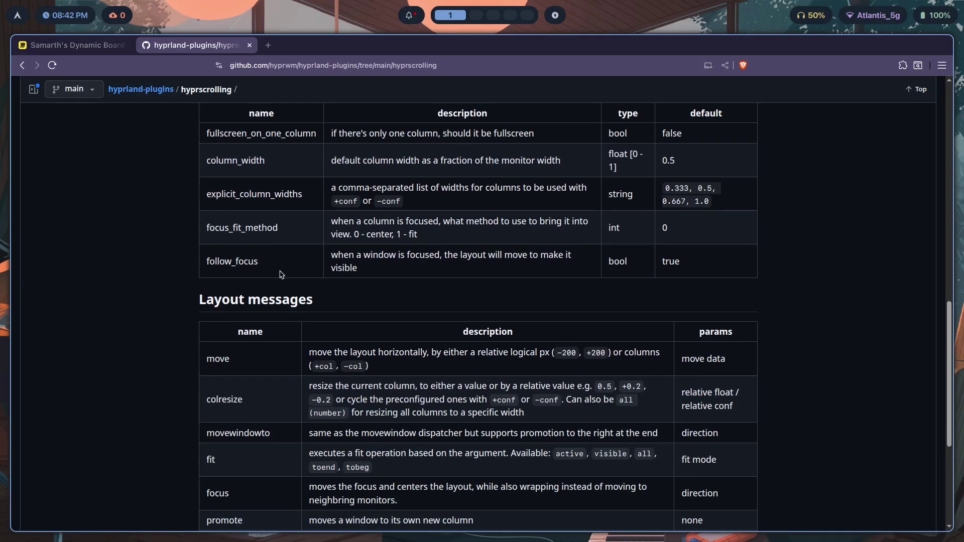
scroll(281, 274, down, 3)
scroll(280, 181, up, 3)
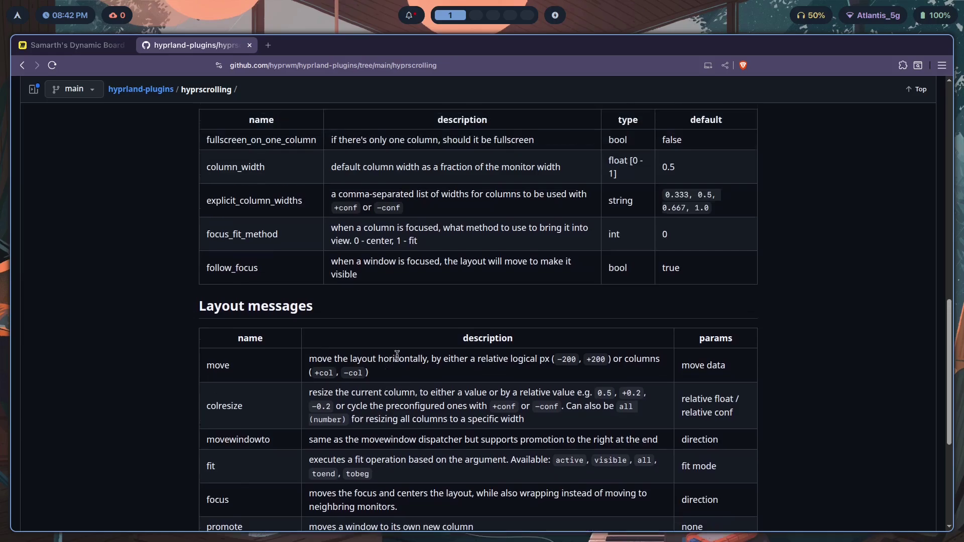
scroll(670, 332, down, 3)
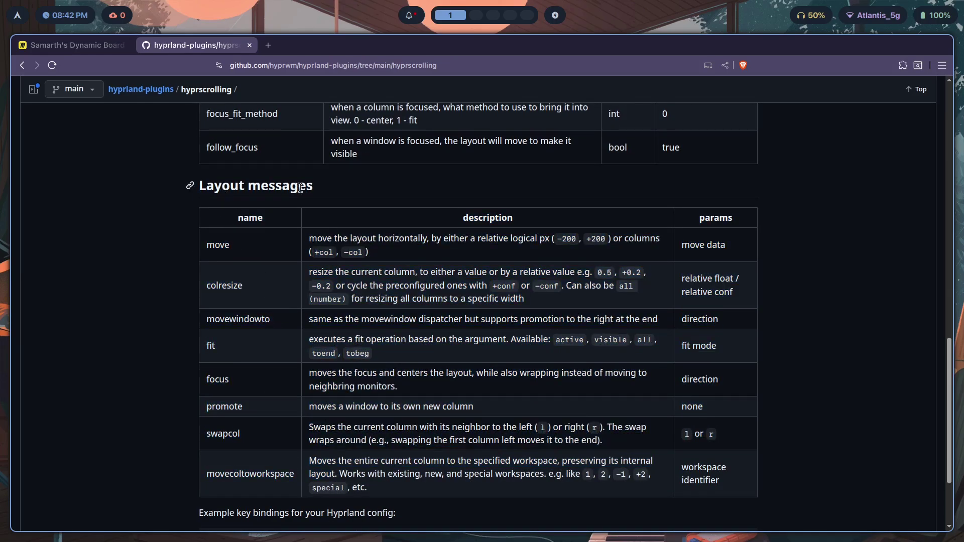
triple_click(300, 188)
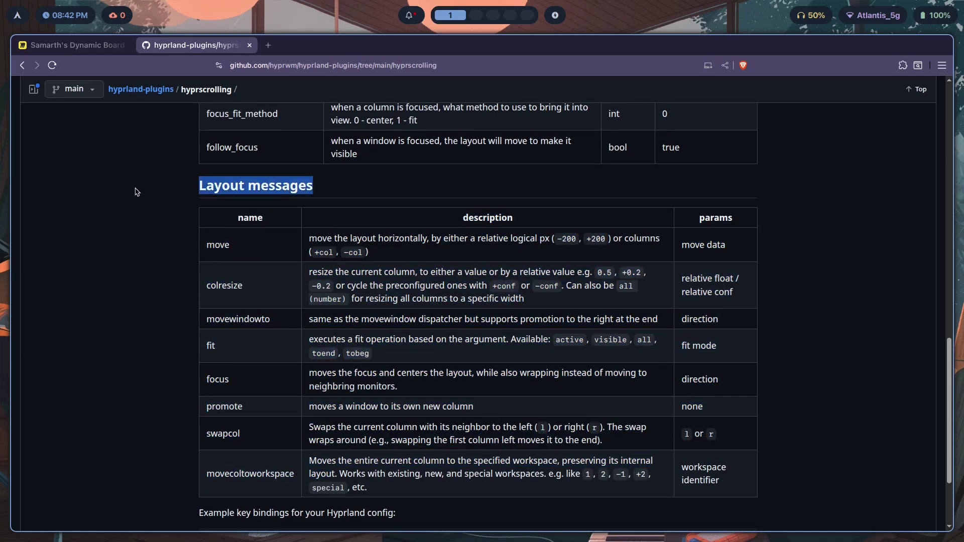
click(282, 184)
drag(203, 251, 343, 477)
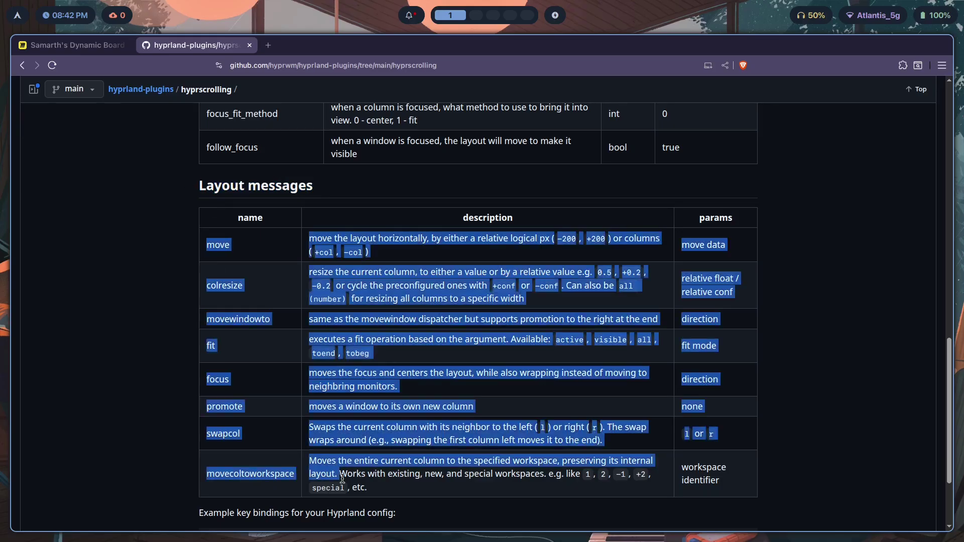
click(274, 286)
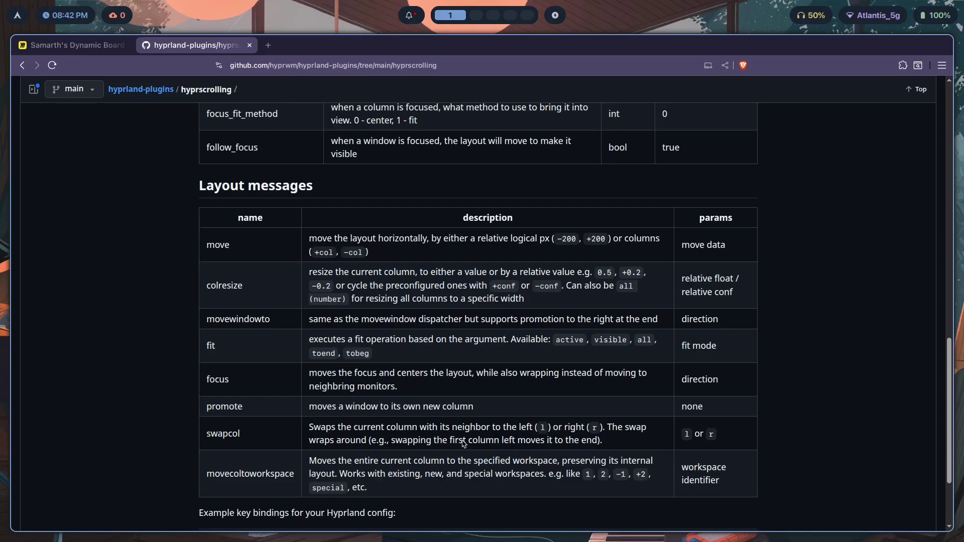
drag(451, 506, 306, 289)
click(345, 347)
scroll(441, 408, up, 3)
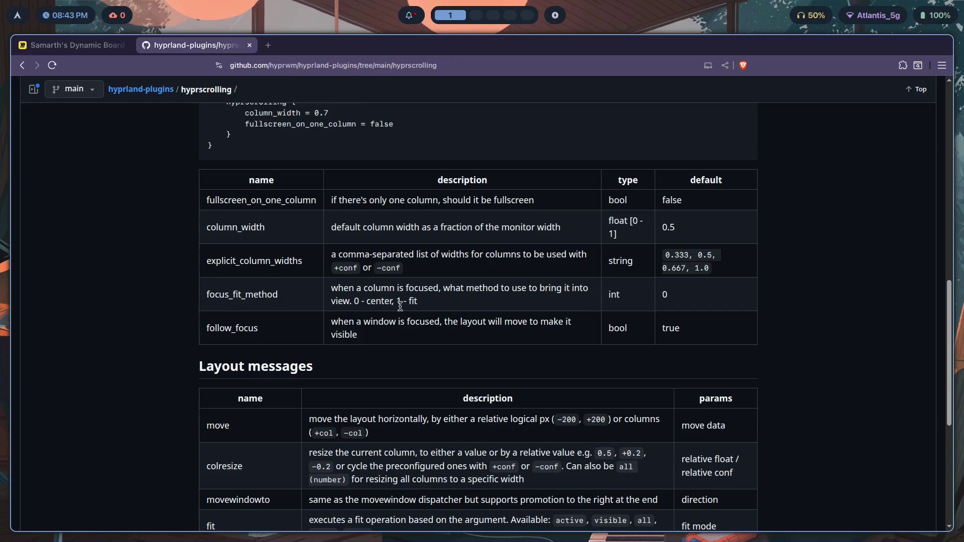
scroll(400, 306, up, 1)
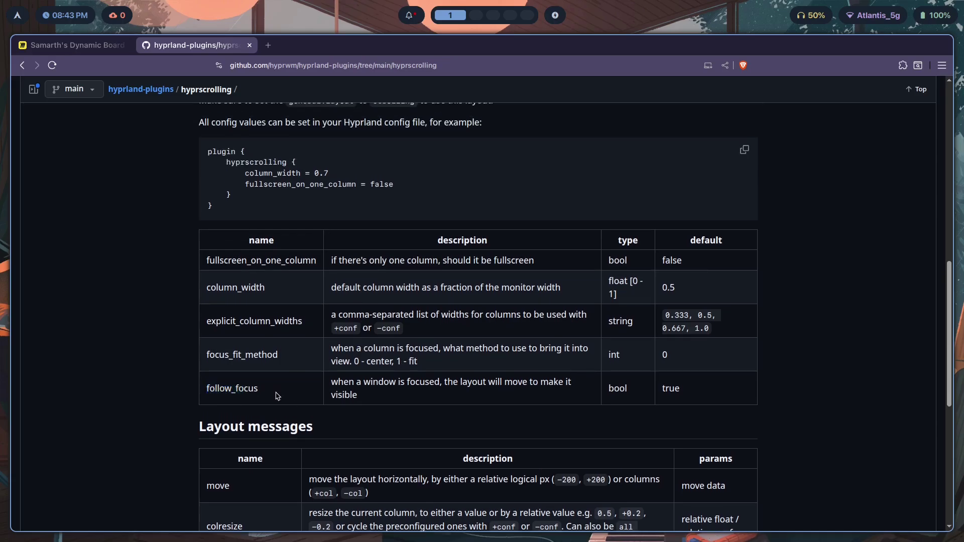
Step: Return to workspace 2 and move the focus repeatedly between the decoration.conf column and the empty terminals to test scrolling
key(super+2)
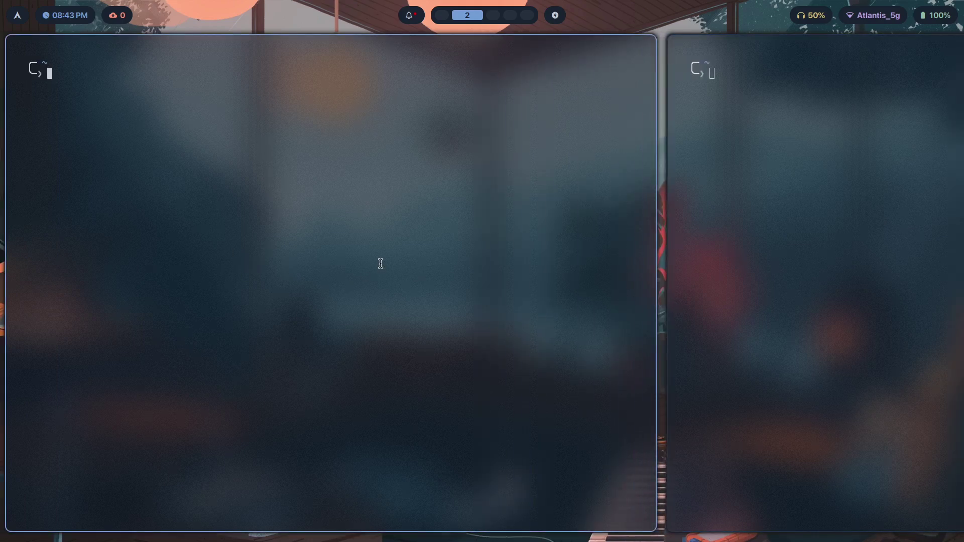
key(super+Left)
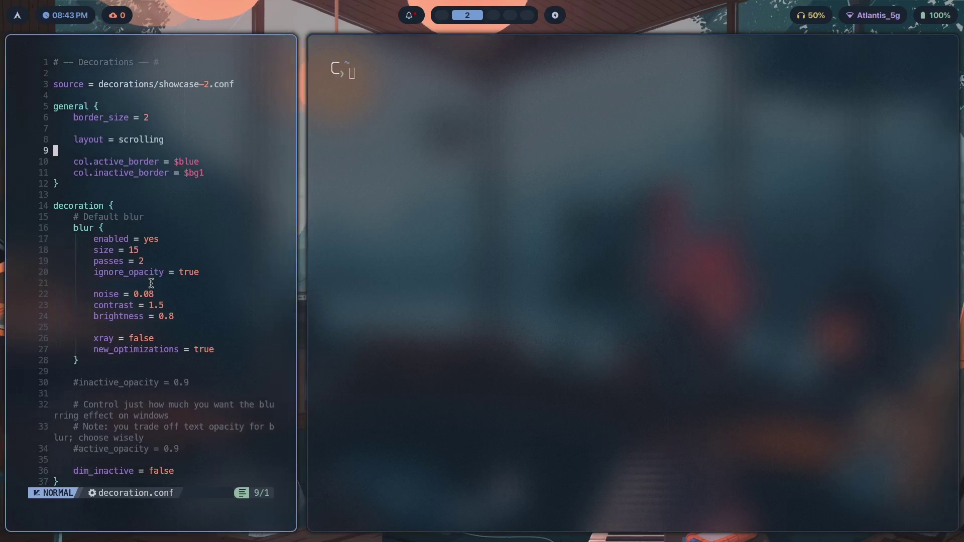
key(super+Right)
key(super+Right)
key(super+Left)
key(super+Right)
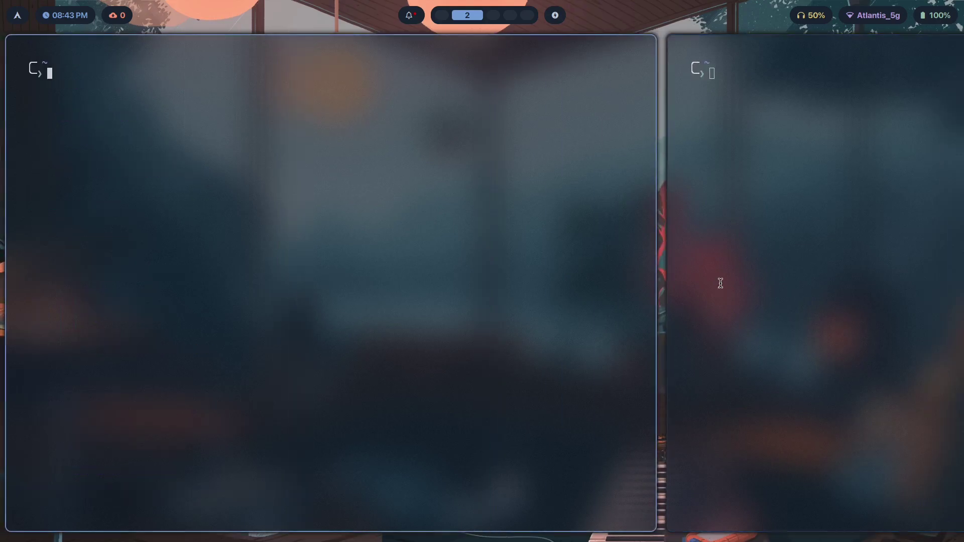
key(super+Left)
key(super+Left)
key(super+Right)
key(super+Right)
key(super+Left)
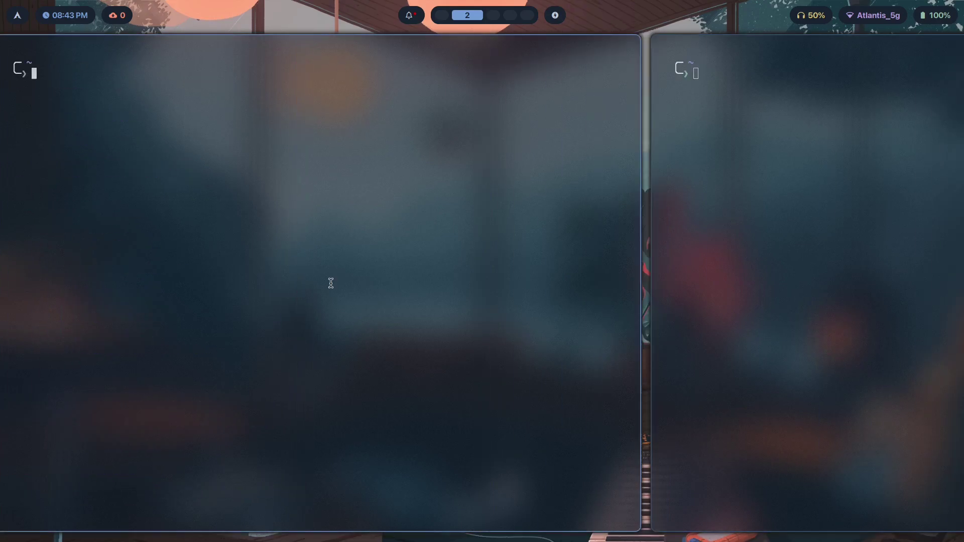
key(super+Right)
key(super+Left)
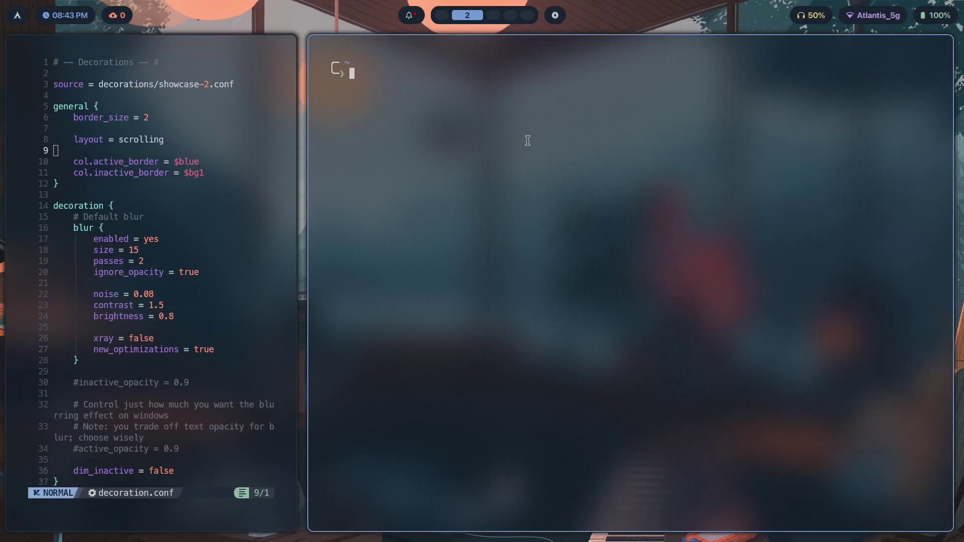
Step: Close the terminals on workspace 2, including plugins.conf and decoration.conf, and check workspaces 3 and 2
key(super+3)
key(super+2)
key(super+2)
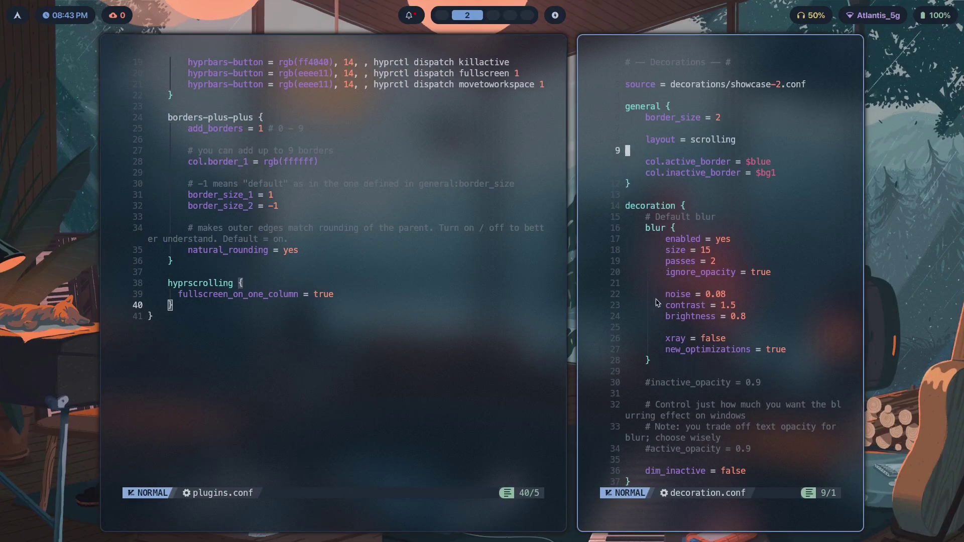
key(super+q)
key(super+q)
key(super+3)
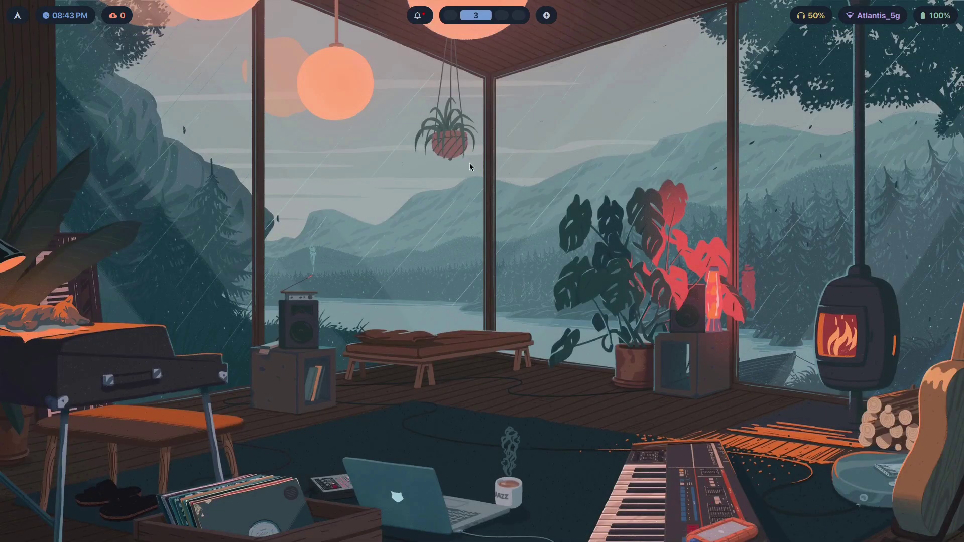
key(super+2)
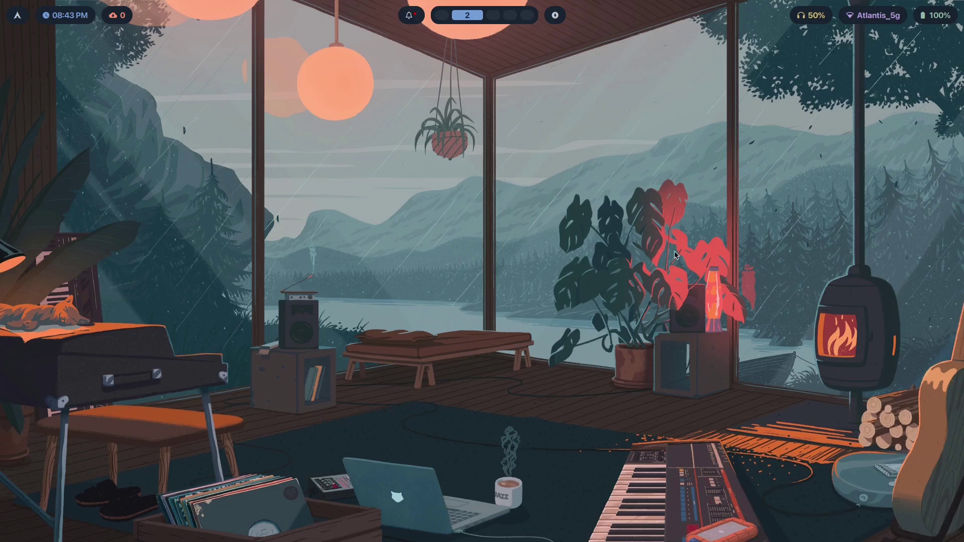
Step: Try two other desktop themes from the theme switcher, finishing with nord-darker
key(super+shift+t)
key(Up)
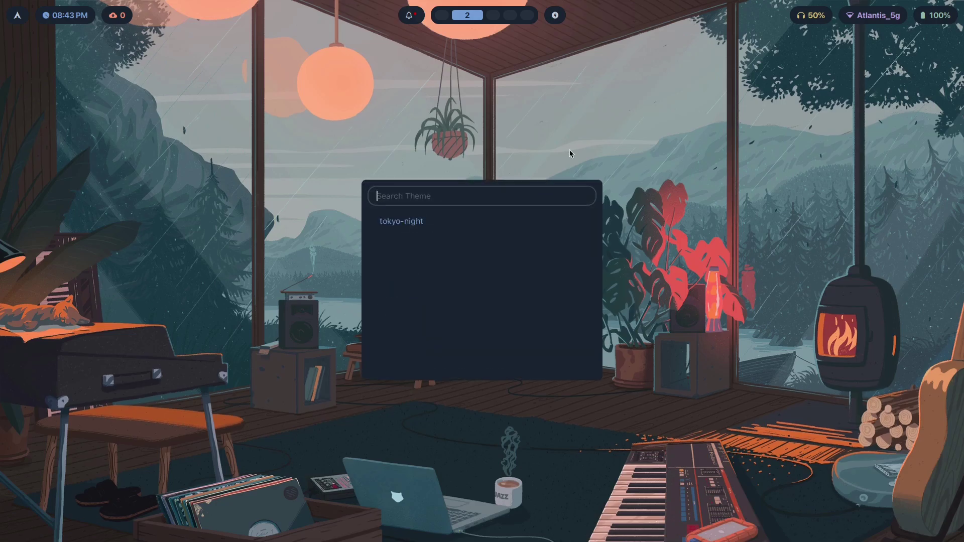
key(Return)
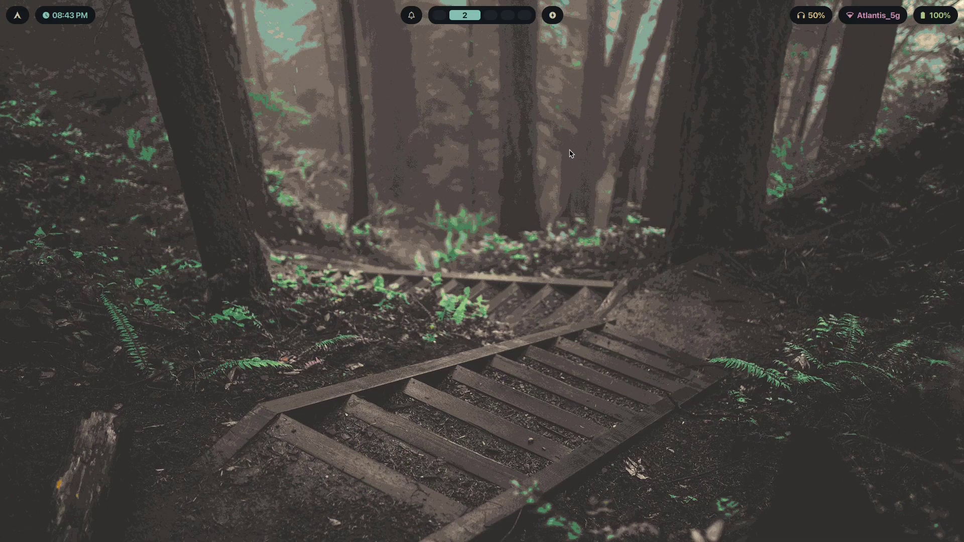
key(super+t)
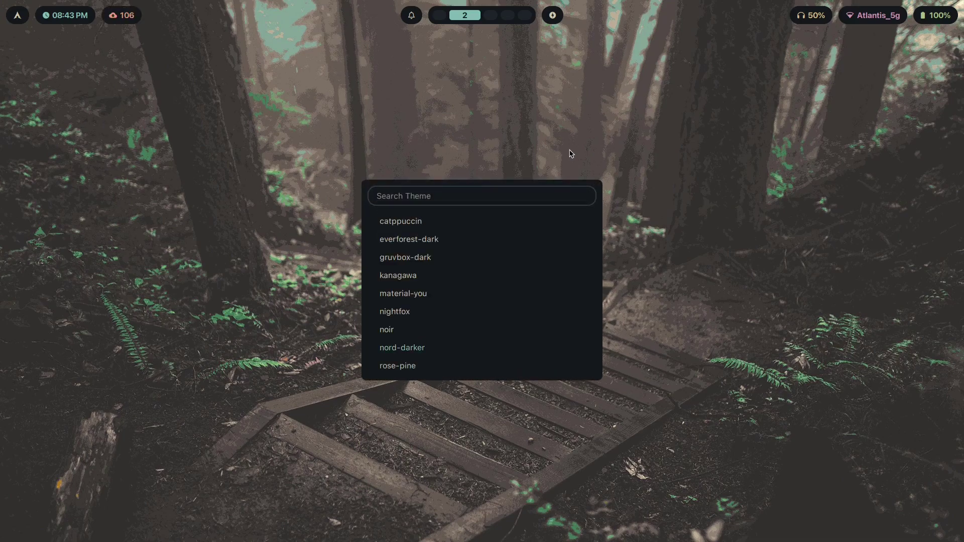
key(Return)
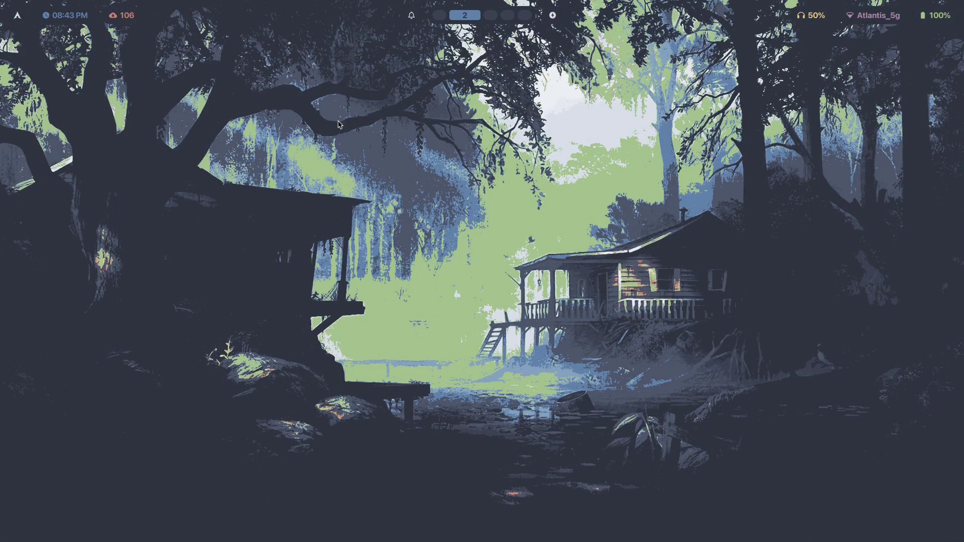
Step: Apply the nightfox theme to the desktop from the theme list
key(super+shift+t)
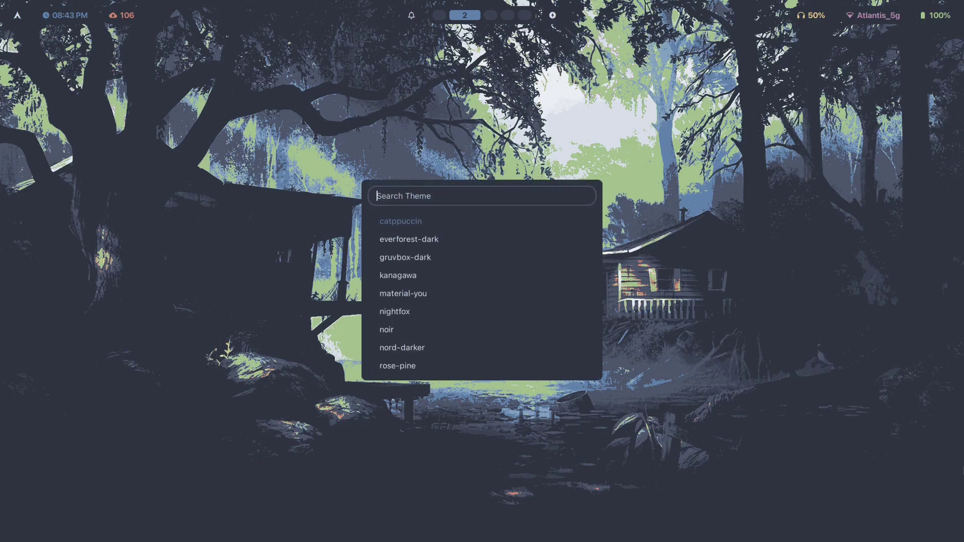
key(Down)
key(Down)
key(Down)
key(Down)
key(Down)
key(Down)
key(Down)
key(Up)
key(Up)
key(Return)
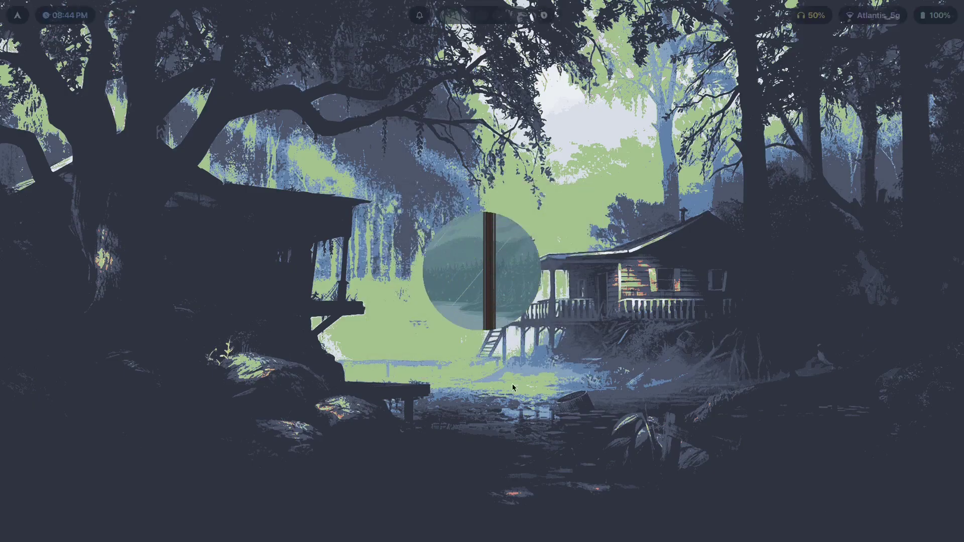